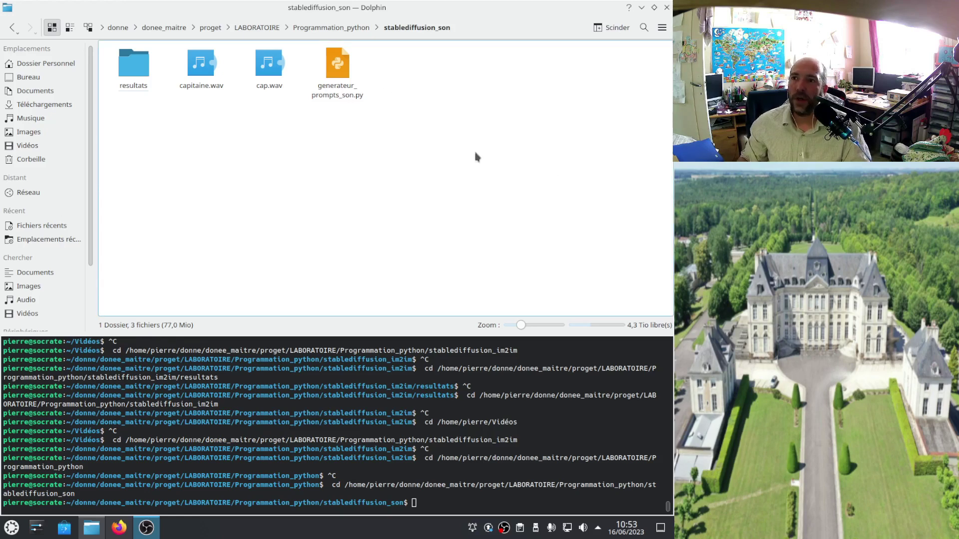
# Browse the sound folders in Dolphin and select cap.wav in stablediffusion_son
pyautogui.moveTo(282, 114); pyautogui.dragTo(192, 72)
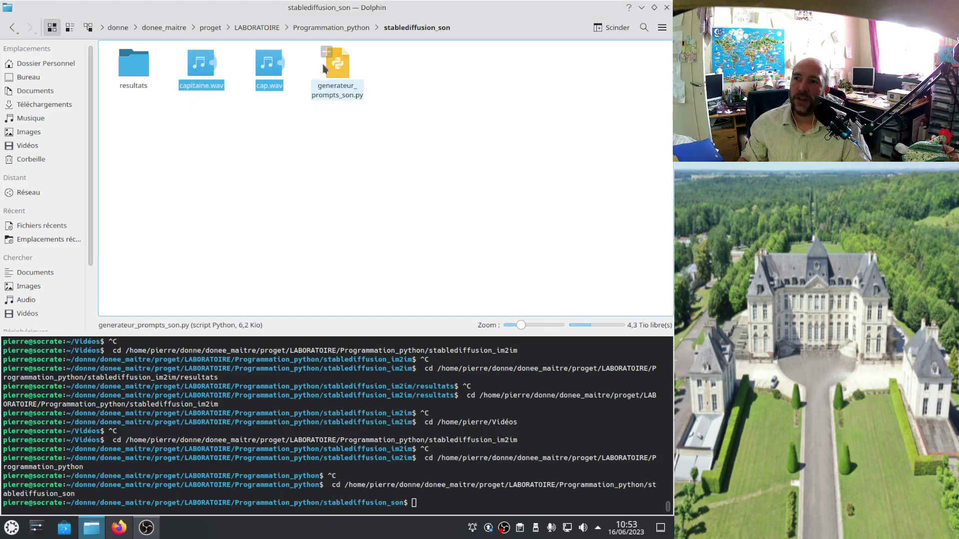
pyautogui.click(136, 69)
pyautogui.click(402, 27)
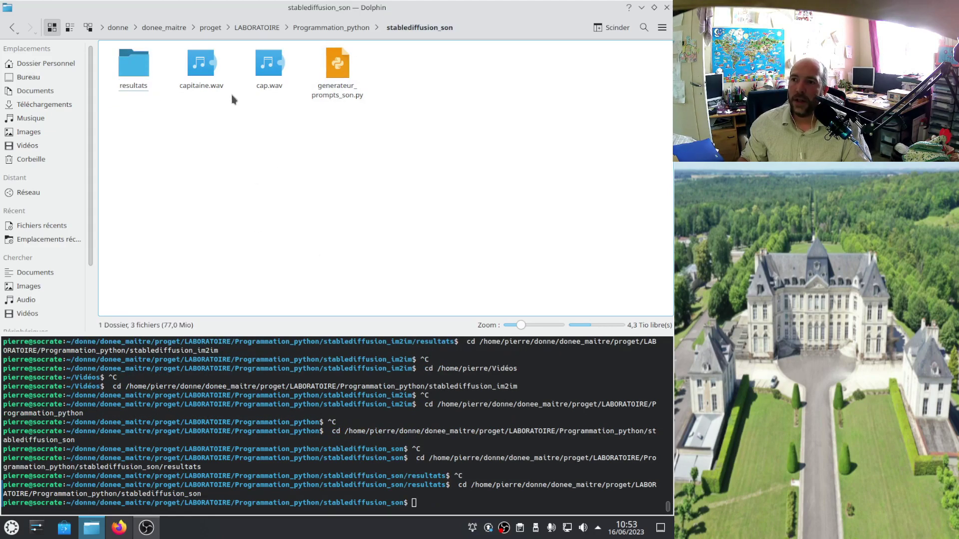
pyautogui.click(268, 69)
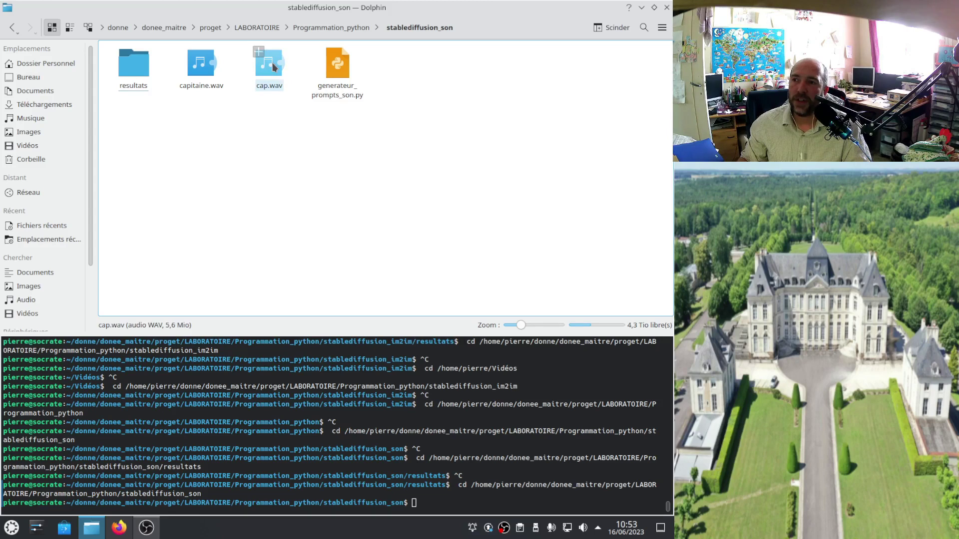
# Play cap.wav in VLC in a smaller window at about 70% volume, skipping to 00:16
pyautogui.rightClick(273, 67)
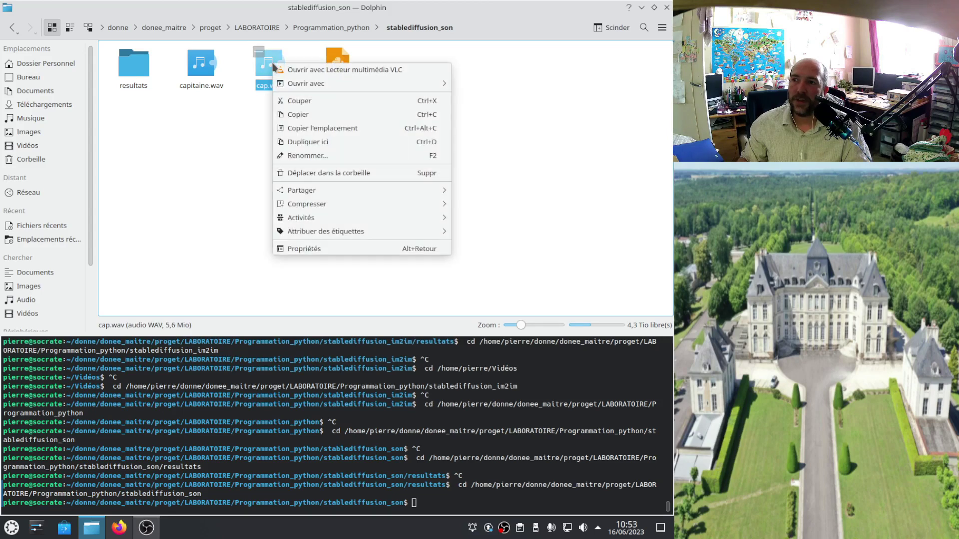
pyautogui.click(324, 73)
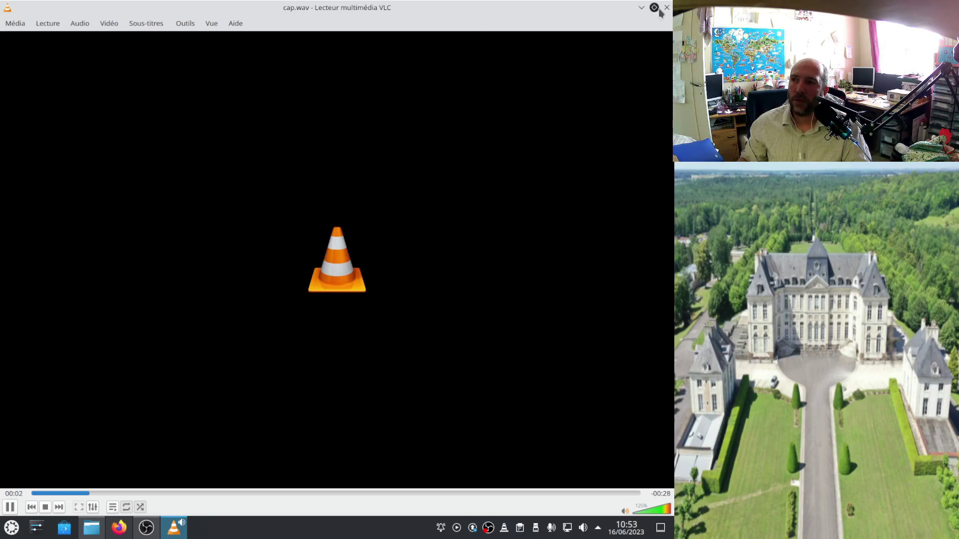
pyautogui.moveTo(570, 10); pyautogui.dragTo(447, 81)
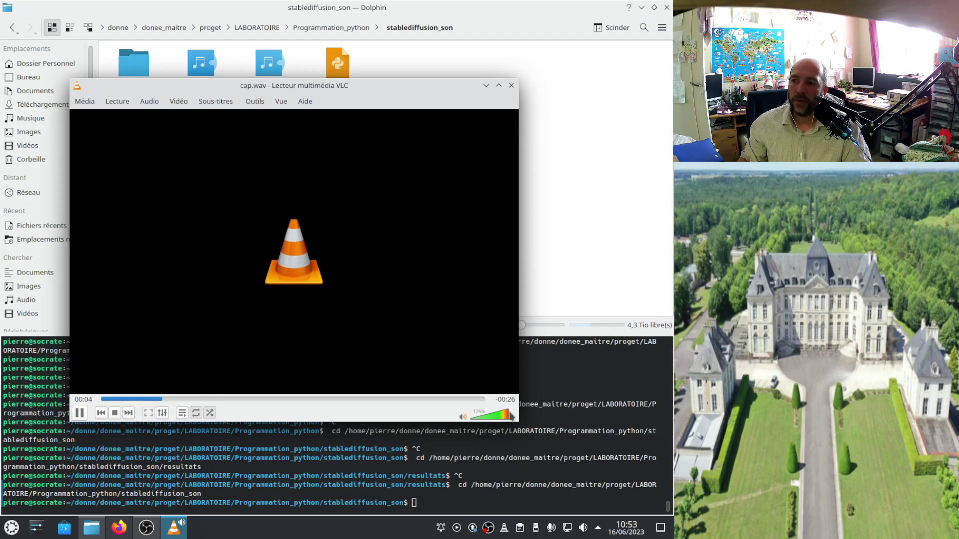
pyautogui.moveTo(510, 418); pyautogui.dragTo(490, 418)
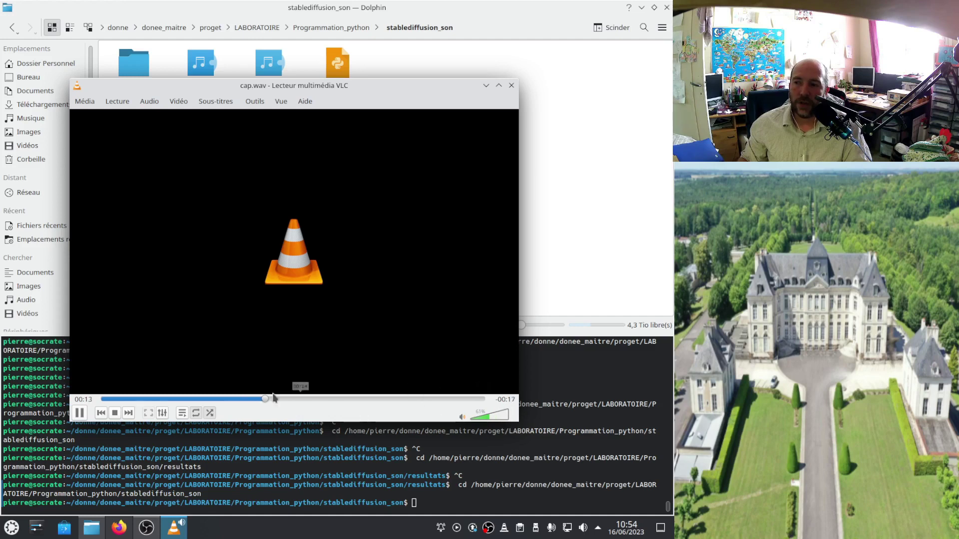
pyautogui.click(236, 401)
pyautogui.moveTo(237, 402); pyautogui.dragTo(170, 400)
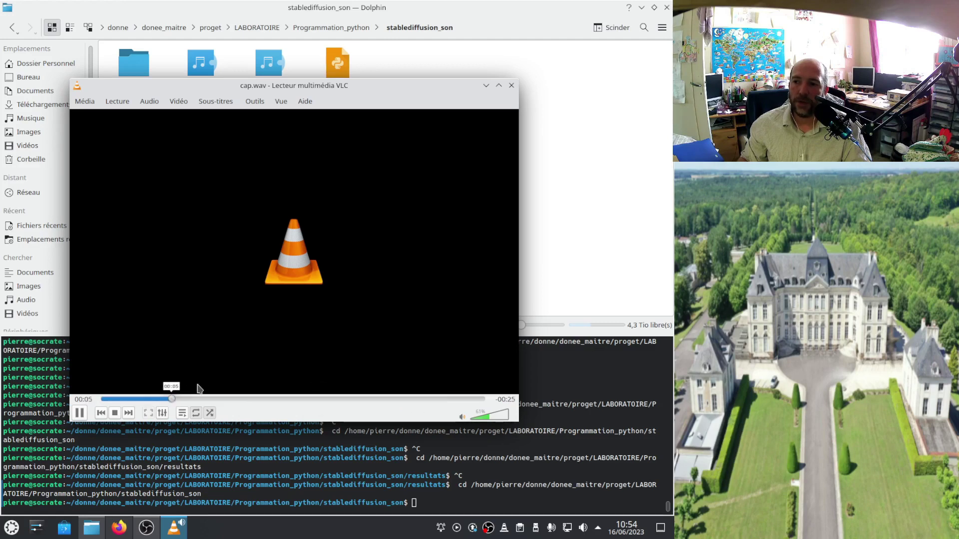
# Close VLC and rerun 'python3 generateur_prompts_son.py 5 30' from the Konsole history
pyautogui.click(512, 85)
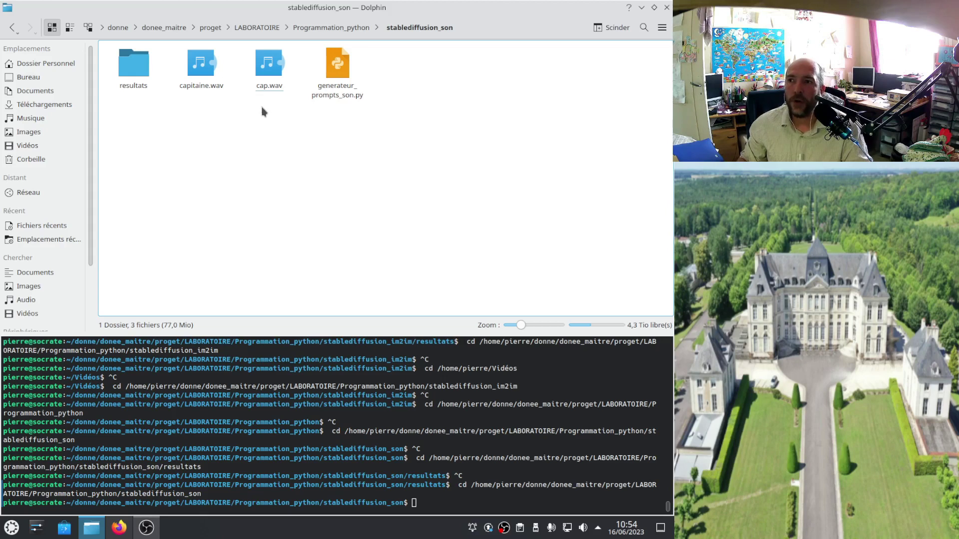
pyautogui.click(557, 463)
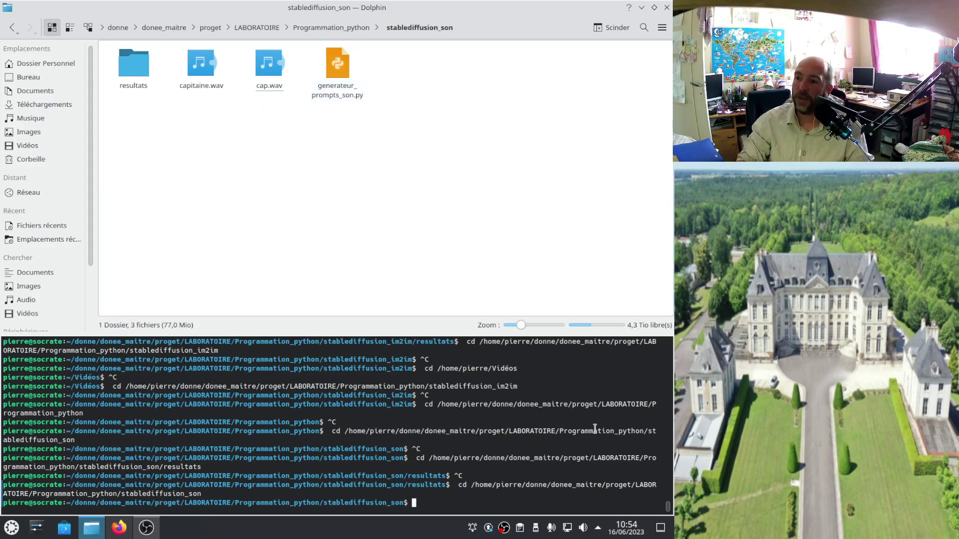
pyautogui.write('python3')
pyautogui.write('generateur.py models/deliberate_v2_normale.safetensors')
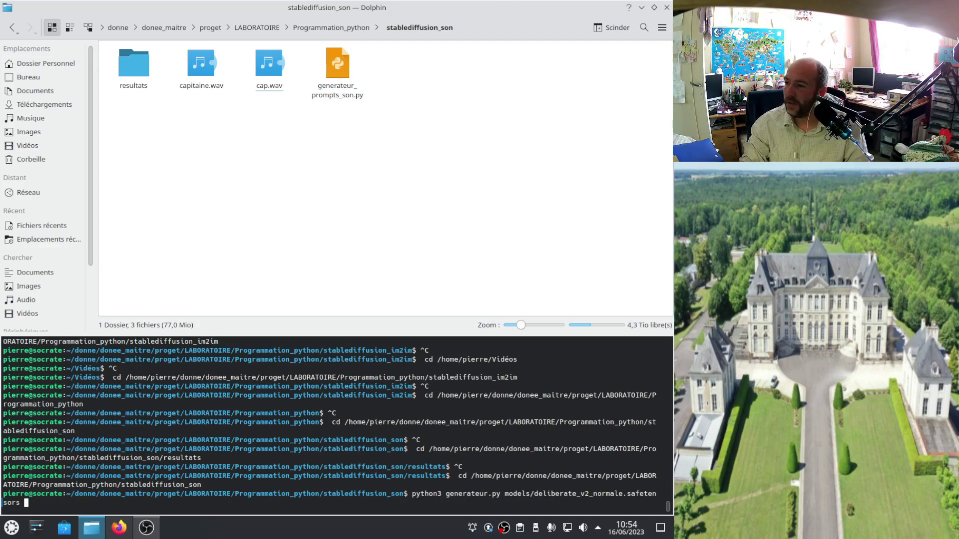
pyautogui.press('Up')
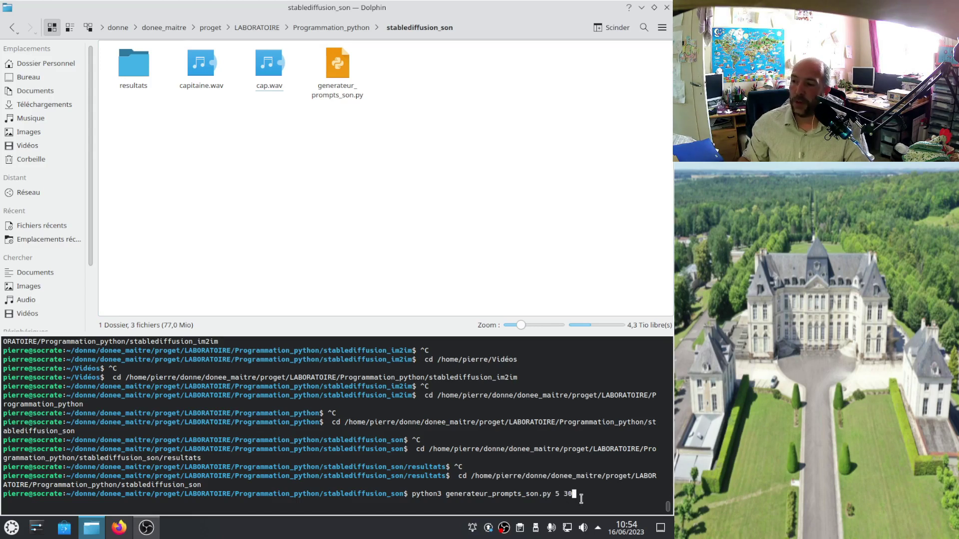
pyautogui.press('Left')
pyautogui.press('Left')
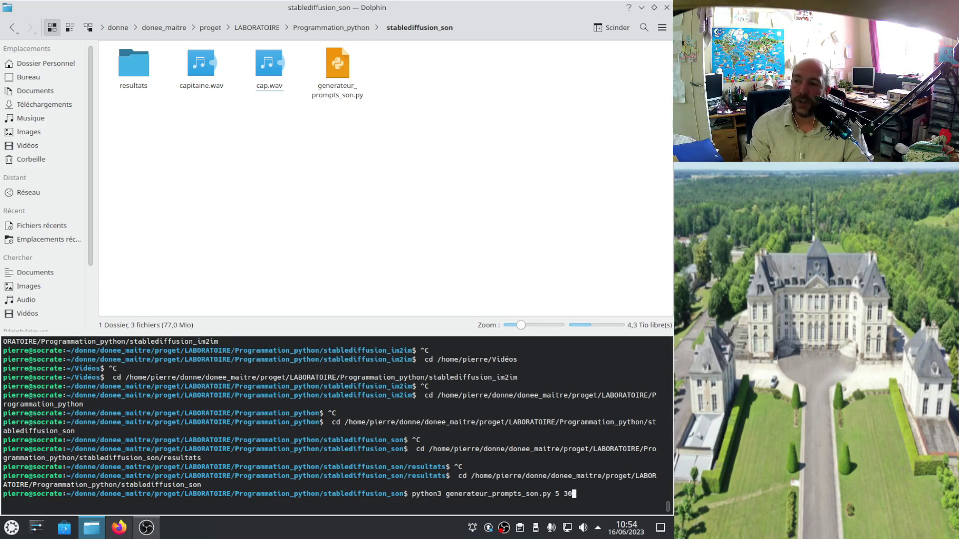
pyautogui.press('Return')
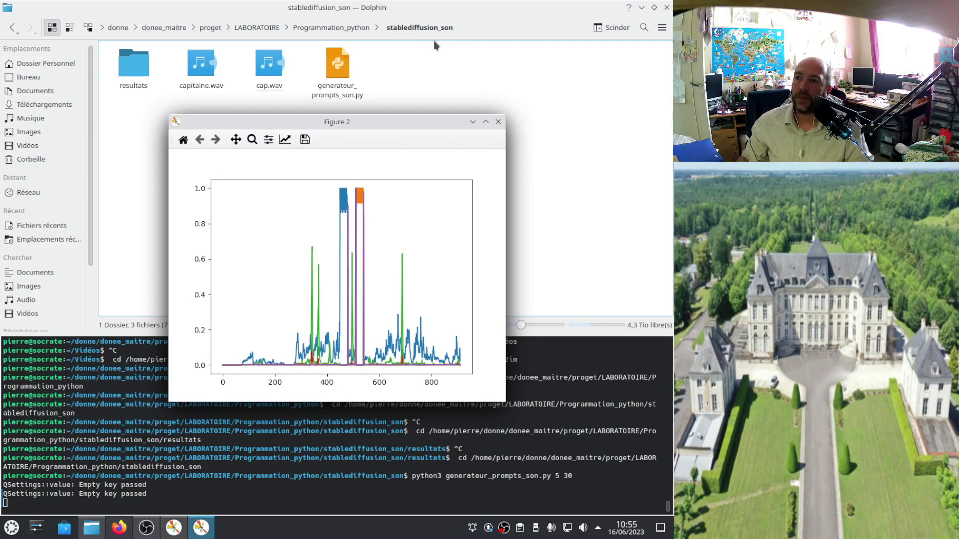
# Move the Figure 2 plot out of the way and maximize the Figure 1 spectrogram
pyautogui.moveTo(373, 125); pyautogui.dragTo(432, 184)
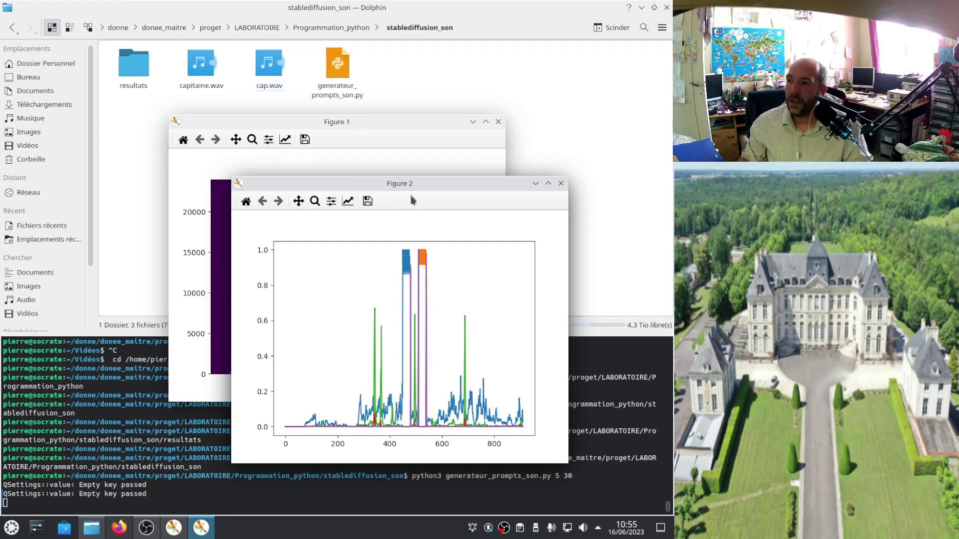
pyautogui.moveTo(366, 188); pyautogui.dragTo(384, 233)
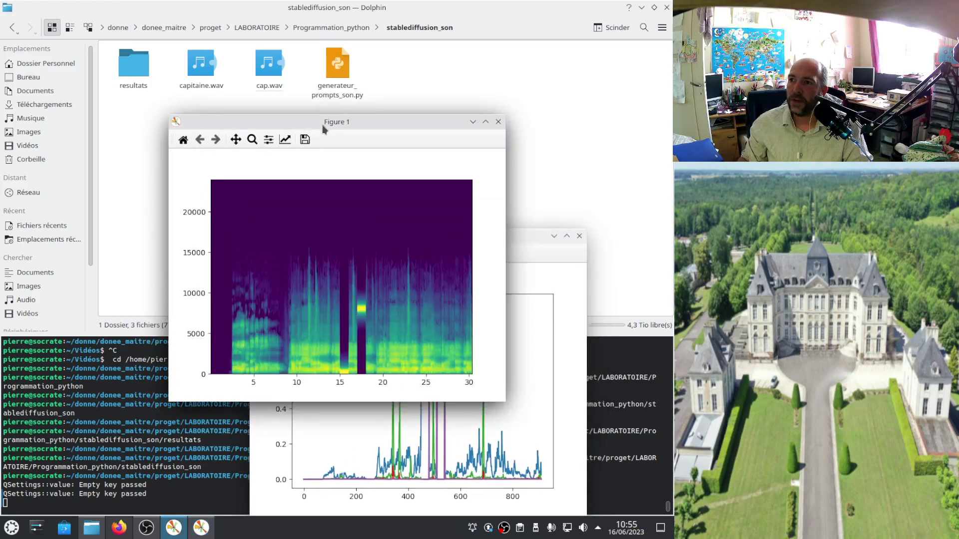
pyautogui.click(485, 121)
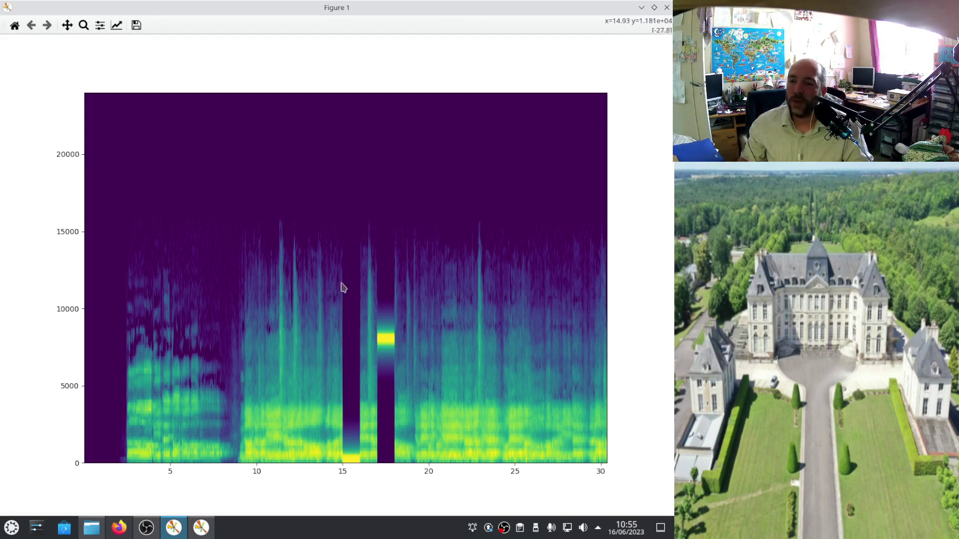
# Close the Figure 1 spectrogram and maximize the Figure 2 line chart
pyautogui.click(667, 8)
pyautogui.moveTo(423, 241); pyautogui.dragTo(370, 159)
pyautogui.doubleClick(370, 160)
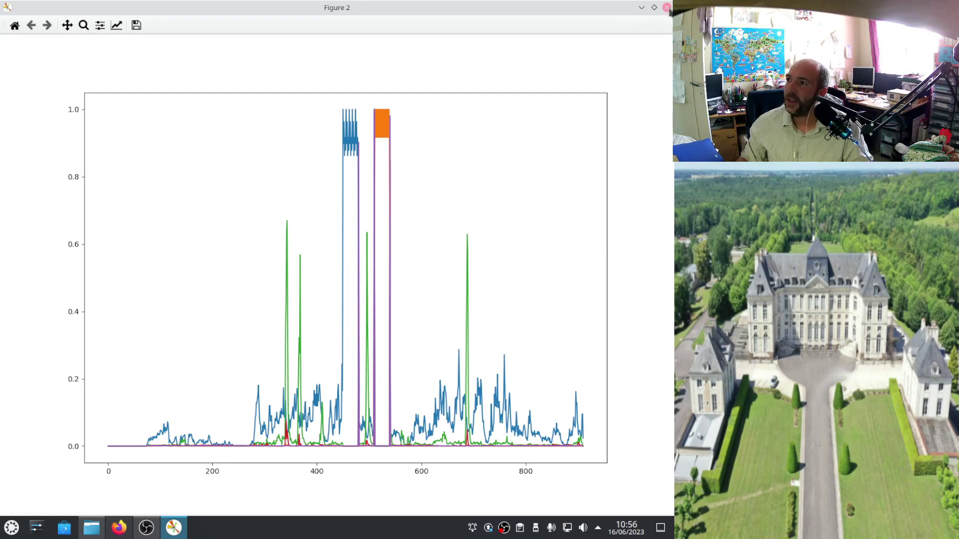
# Close Figure 2, check the empty Prompt Freq0–Freq4 fields, and move the generator window aside and back
pyautogui.click(666, 7)
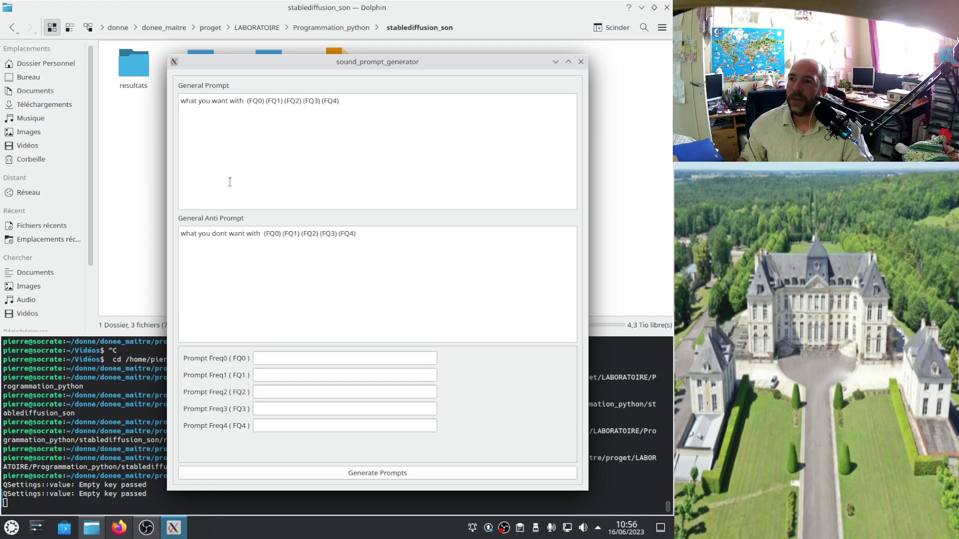
pyautogui.click(288, 356)
pyautogui.click(282, 374)
pyautogui.click(279, 392)
pyautogui.click(277, 405)
pyautogui.click(277, 425)
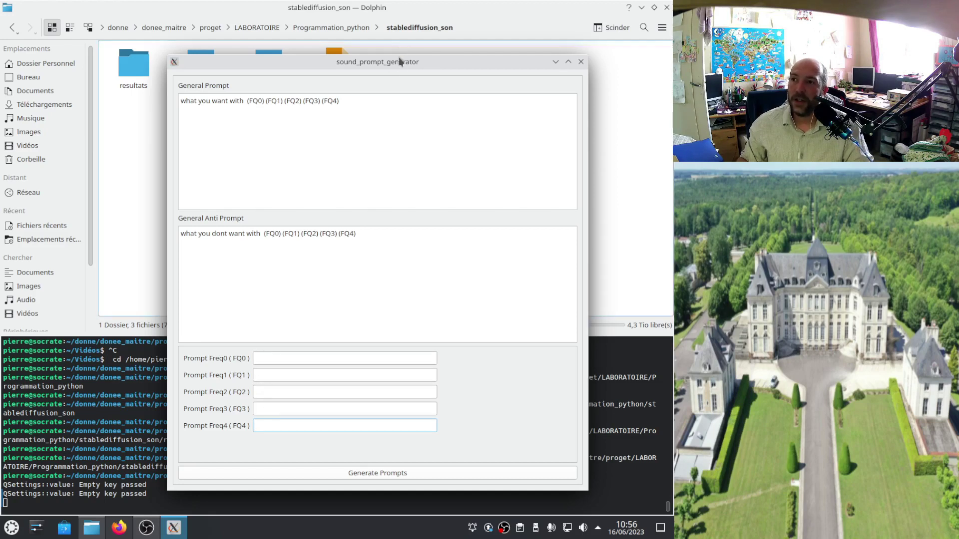
pyautogui.moveTo(399, 66); pyautogui.dragTo(0, 59)
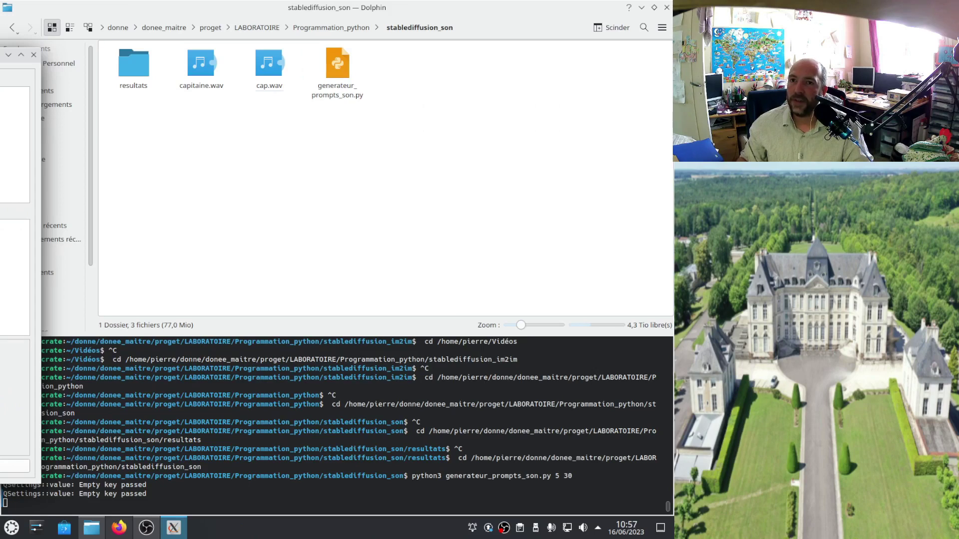
pyautogui.moveTo(1, 55); pyautogui.dragTo(488, 24)
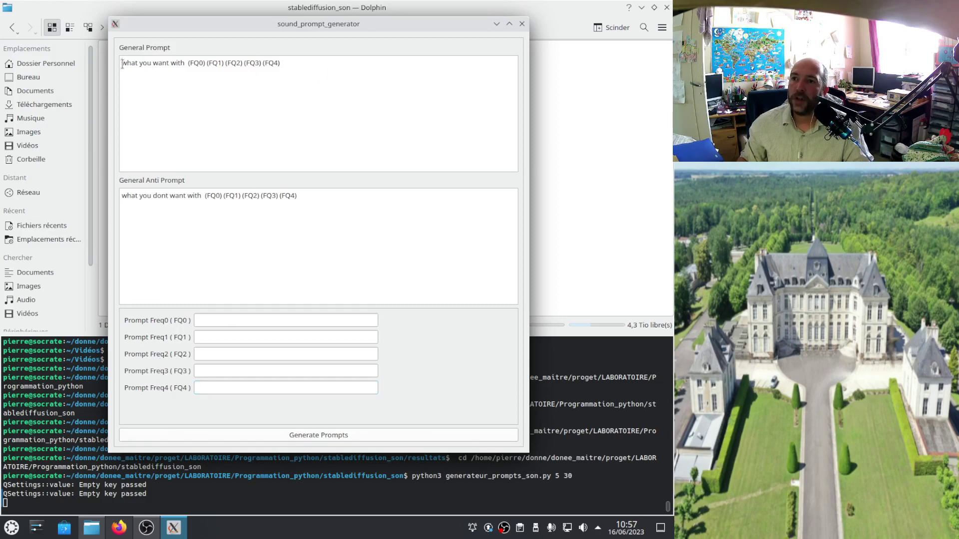
# Type 'an army' before the (FQ0) (FQ1) (FQ2) (FQ3) (FQ4) placeholders in the General Prompt
pyautogui.moveTo(122, 63); pyautogui.dragTo(185, 63)
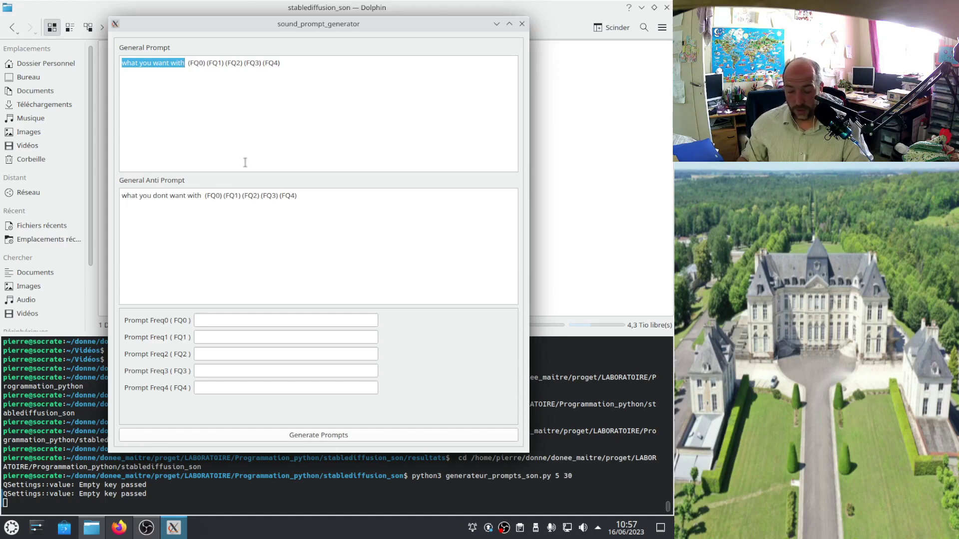
pyautogui.write('a ')
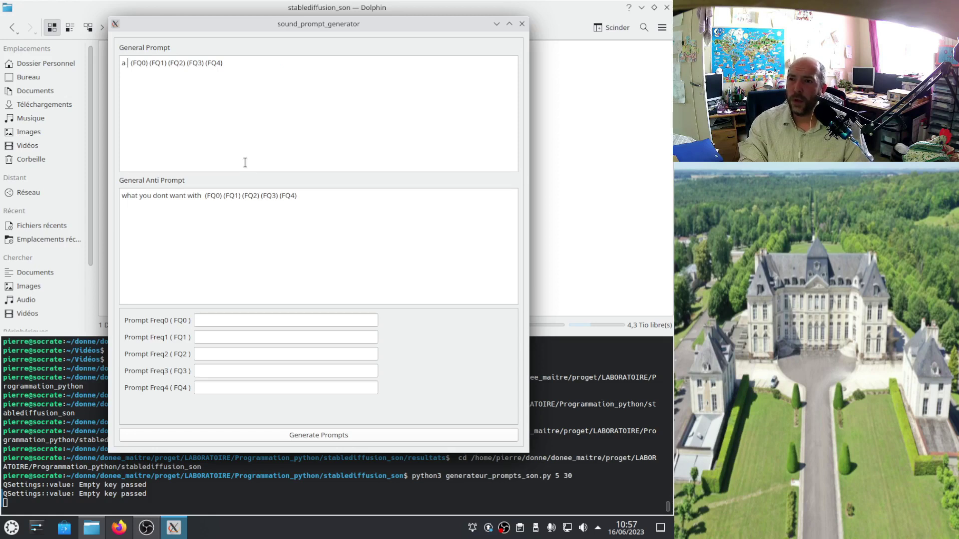
pyautogui.write('n ar')
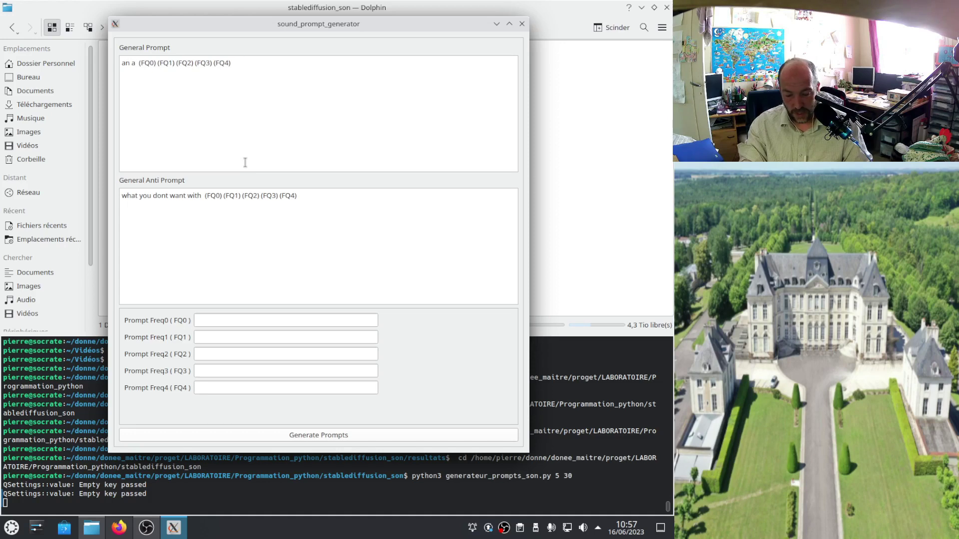
pyautogui.write('my')
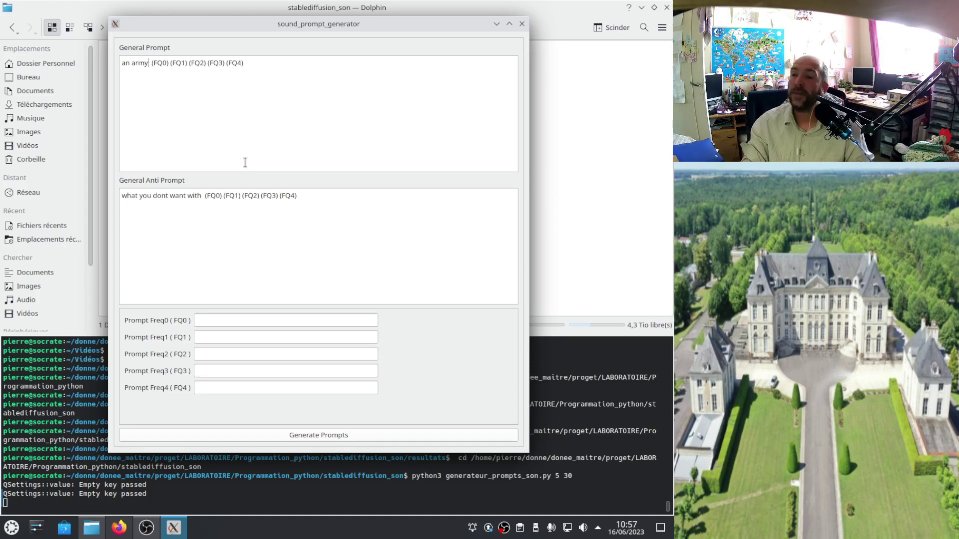
pyautogui.press('Right')
pyautogui.press('Right')
pyautogui.press('Right')
pyautogui.press('Right')
pyautogui.press('Right')
pyautogui.press('Right')
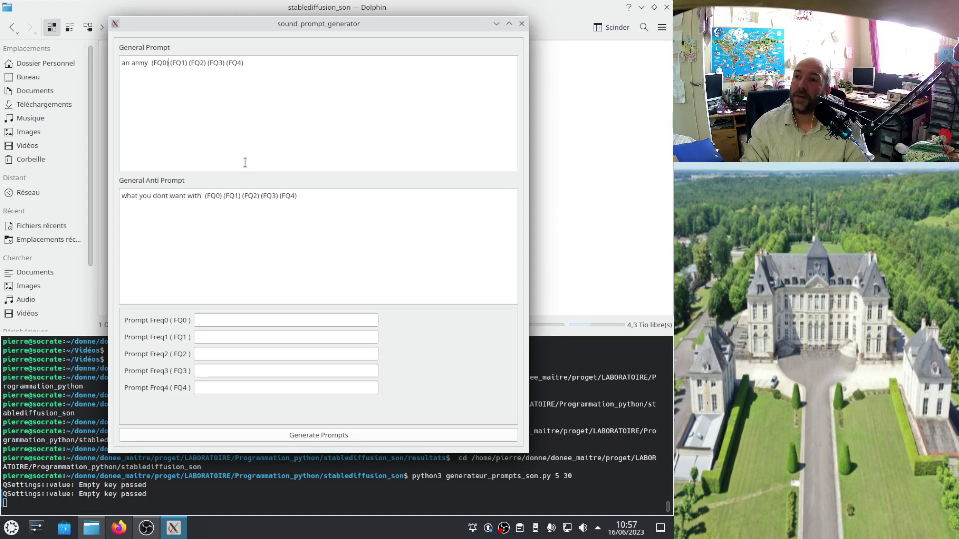
pyautogui.hotkey('shift', 'Left')
pyautogui.hotkey('shift', 'Left')
pyautogui.hotkey('shift', 'Left')
pyautogui.hotkey('shift', 'Left')
pyautogui.hotkey('shift', 'Left')
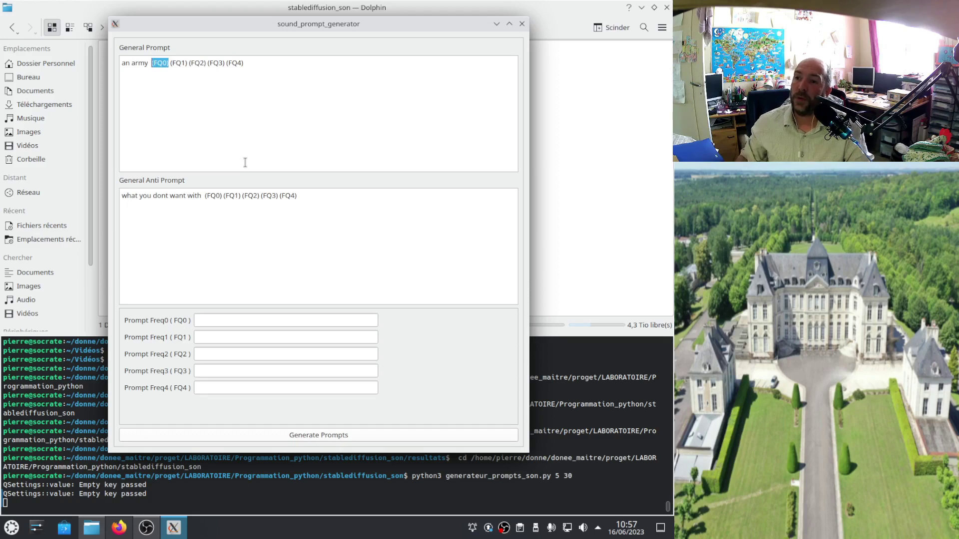
pyautogui.click(216, 320)
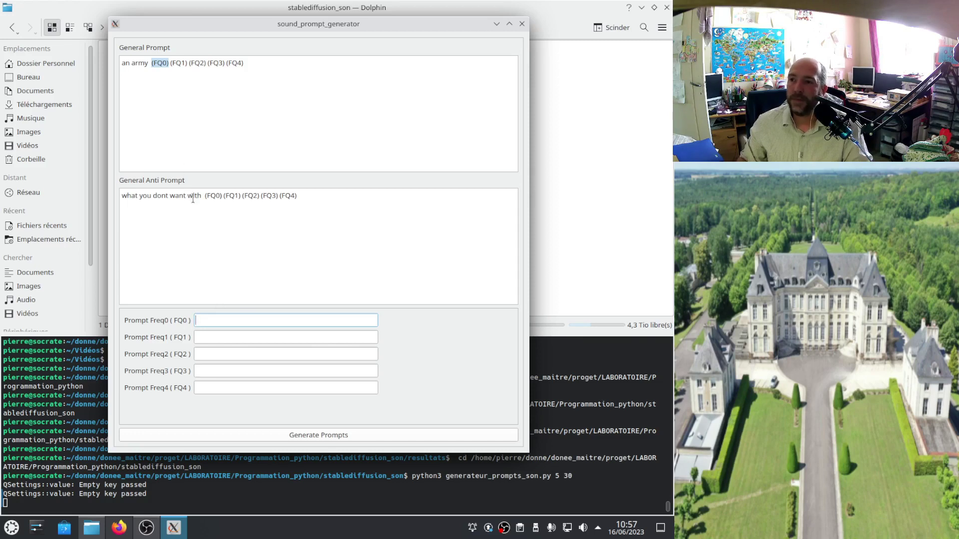
# Clear the General Anti Prompt and type red,fire, blue, green, bird and butterfly into Prompt Freq0–Freq4
pyautogui.moveTo(321, 193); pyautogui.dragTo(79, 194)
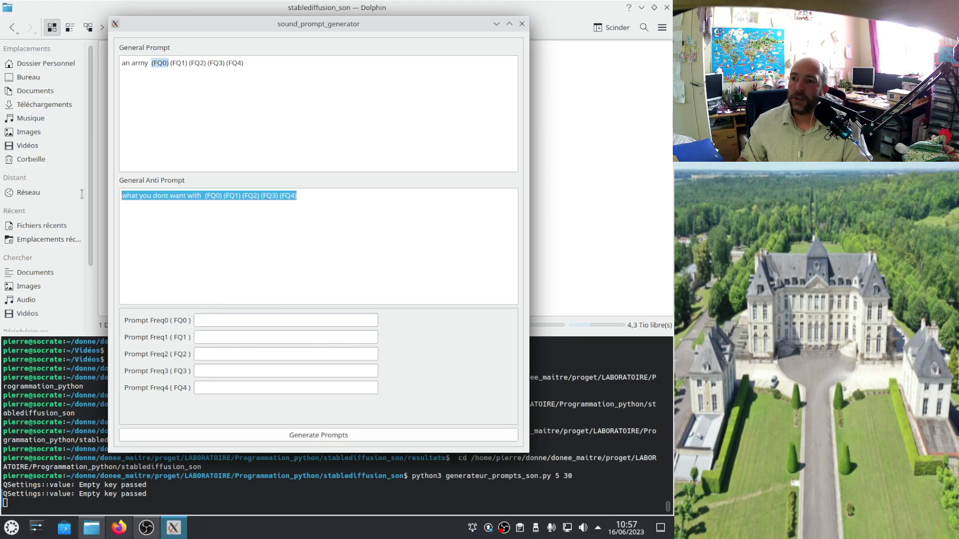
pyautogui.press('Delete')
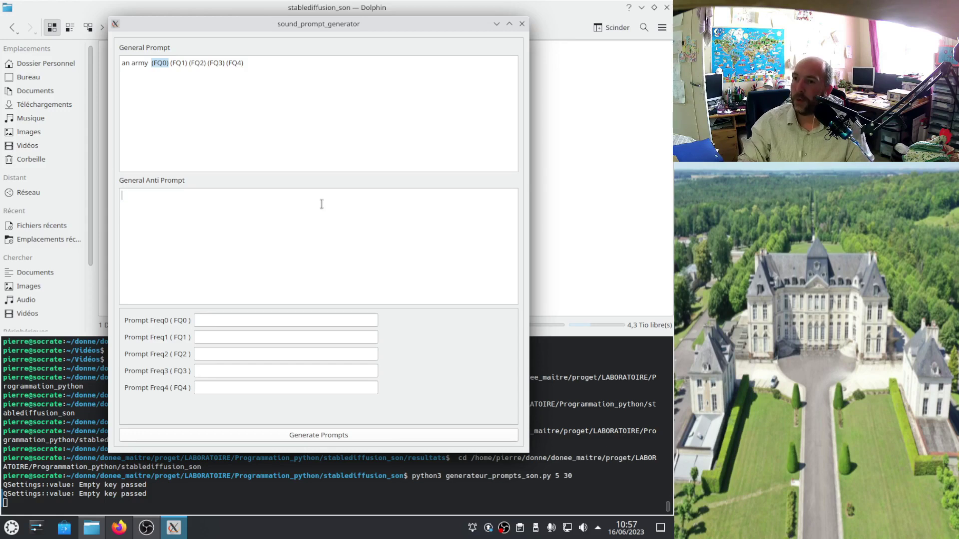
pyautogui.click(210, 319)
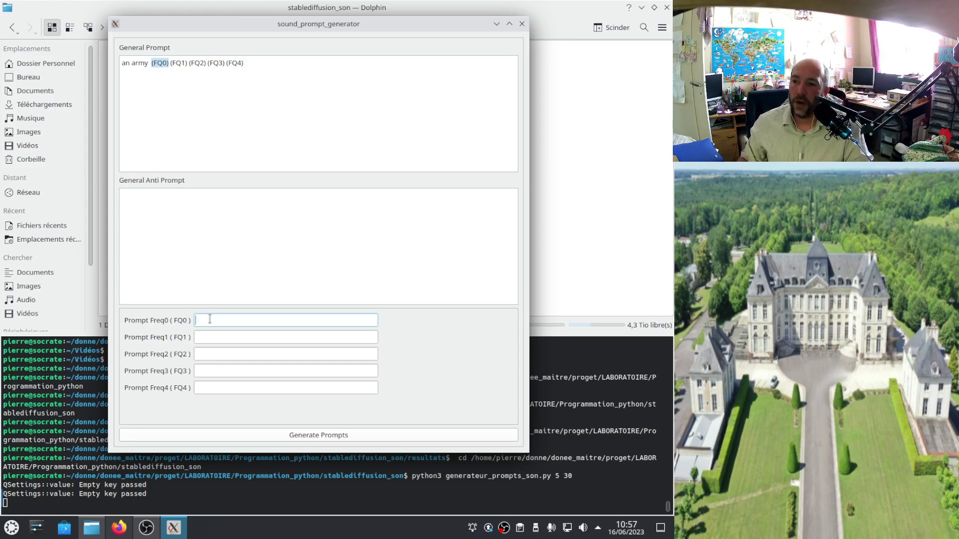
pyautogui.write('red')
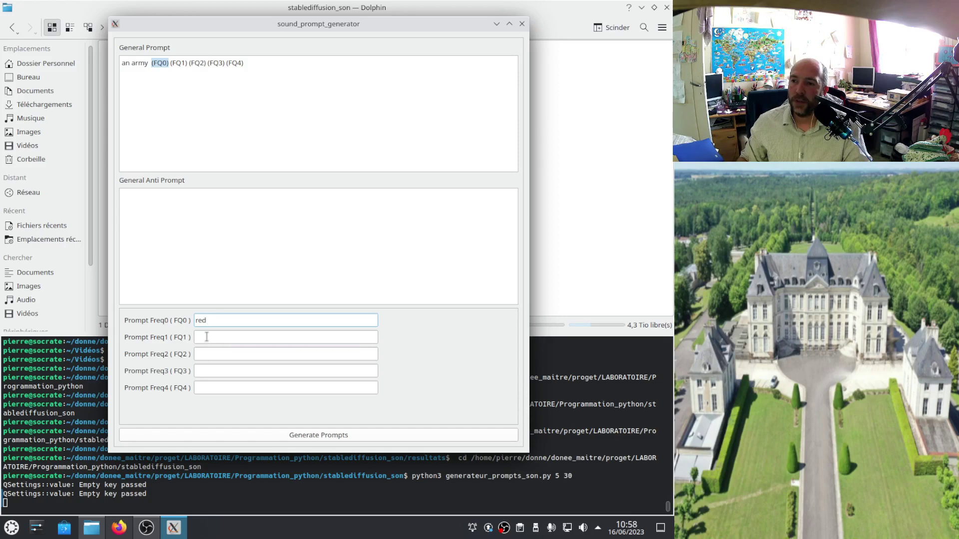
pyautogui.click(206, 335)
pyautogui.write('blue')
pyautogui.click(248, 354)
pyautogui.write('green')
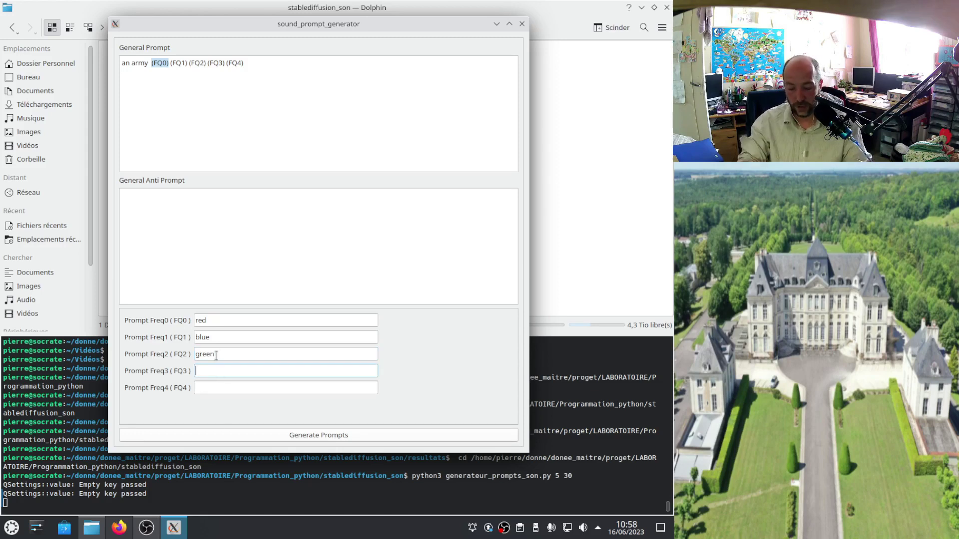
pyautogui.write('bird')
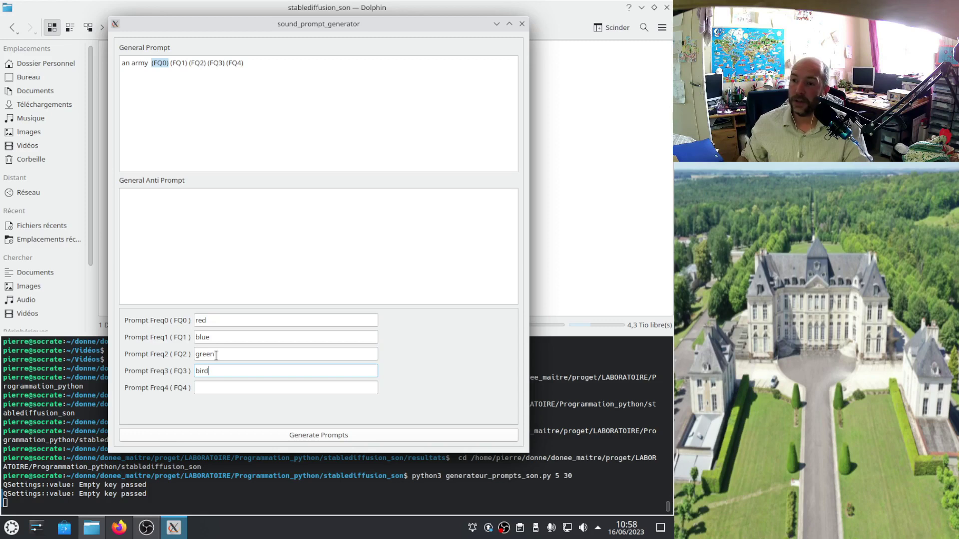
pyautogui.click(218, 383)
pyautogui.write('butterfly')
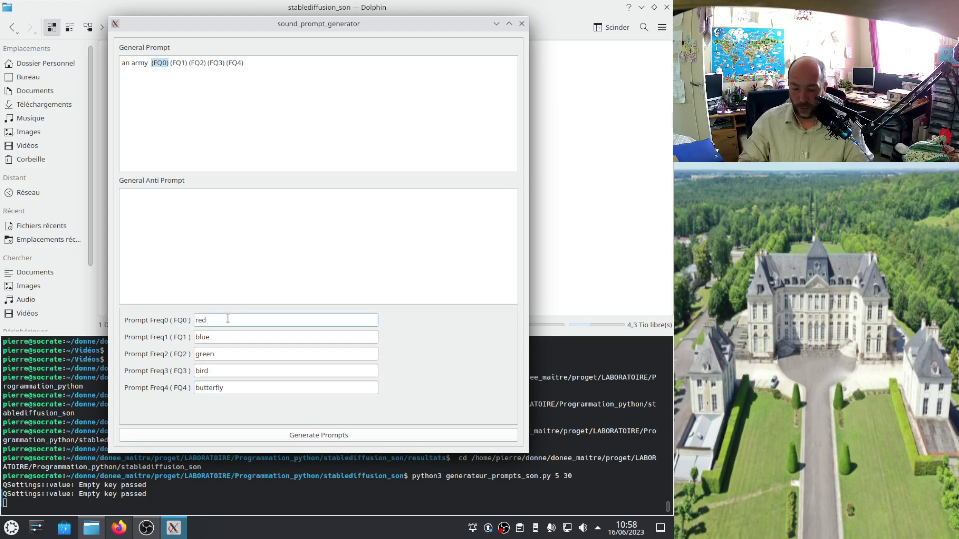
pyautogui.write(',fire')
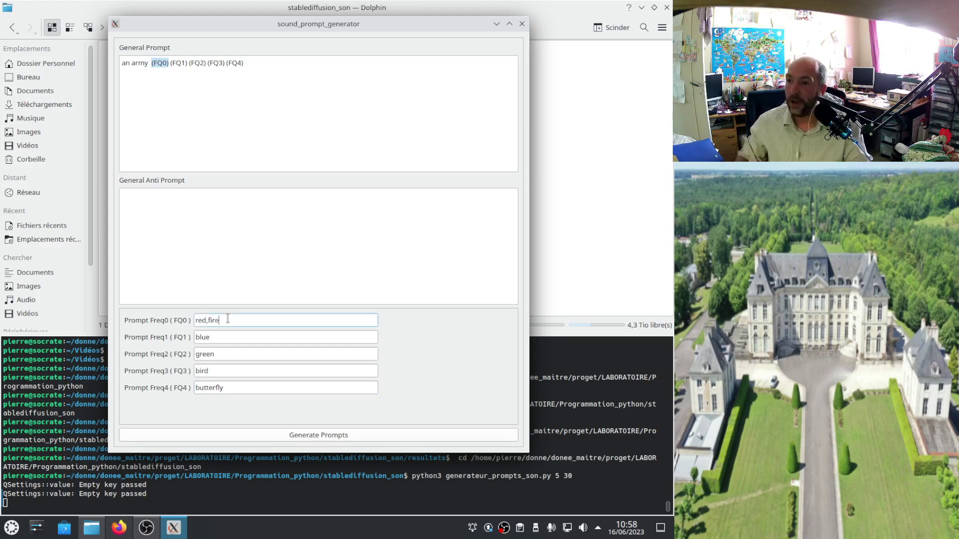
# Extend Prompt Freq1 to 'blue,water' and add a comma right after 'army' in the General Prompt
pyautogui.click(218, 337)
pyautogui.write(',water')
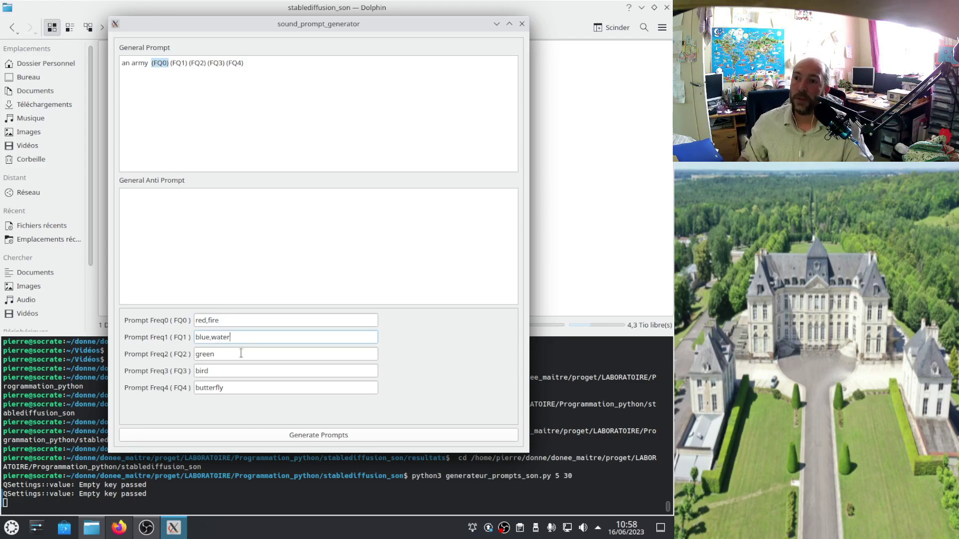
pyautogui.click(148, 63)
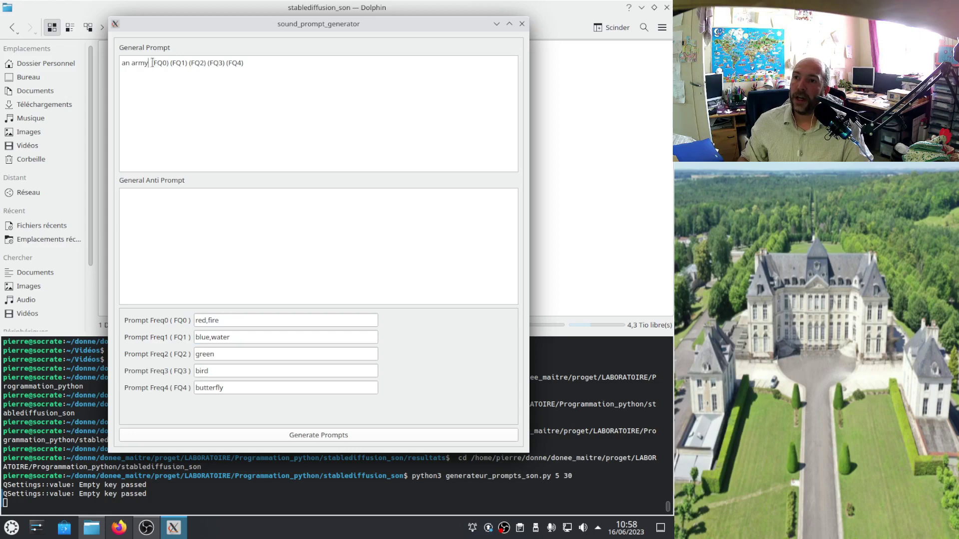
pyautogui.write(',')
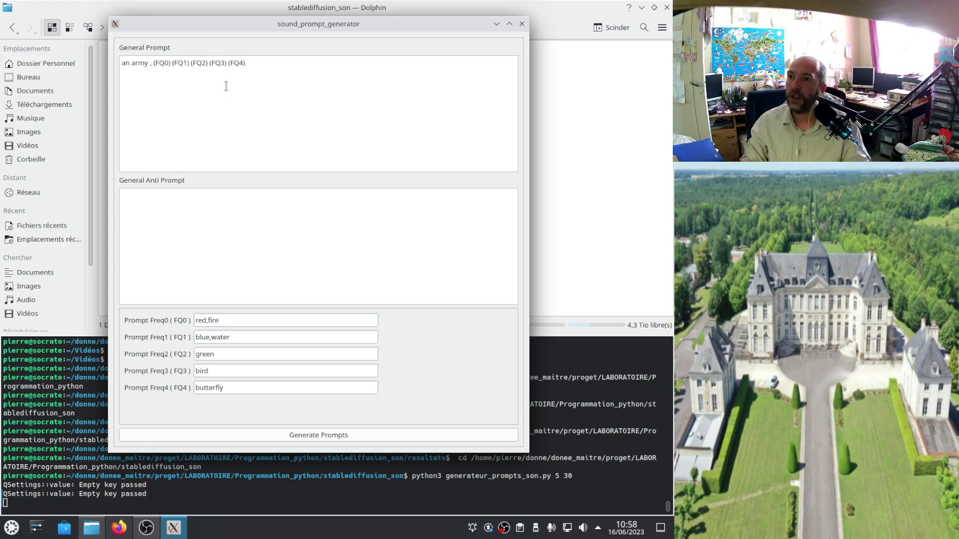
pyautogui.press('Left')
pyautogui.press('BackSpace')
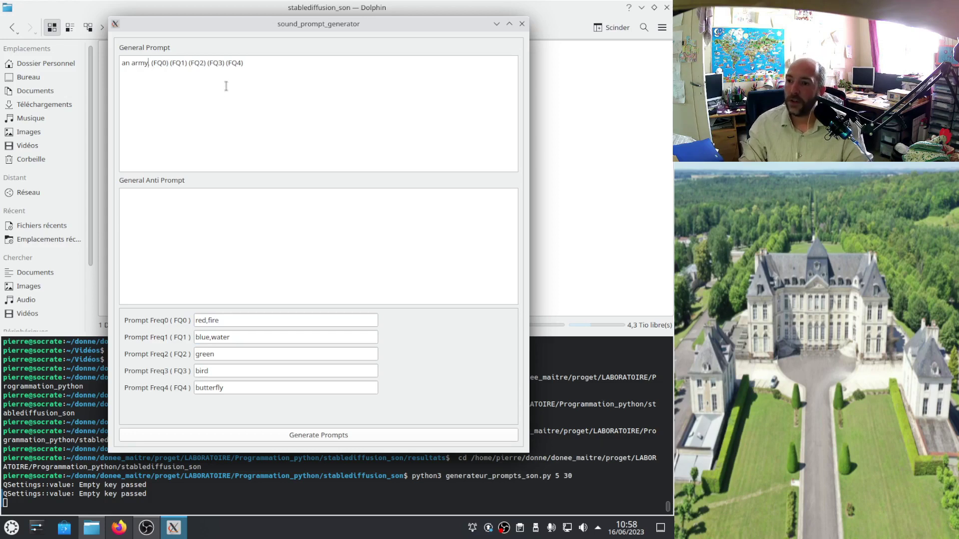
# Put commas after each (FQn) placeholder and insert 'with' after 'army' in the General Prompt
pyautogui.press('Right')
pyautogui.press('Right')
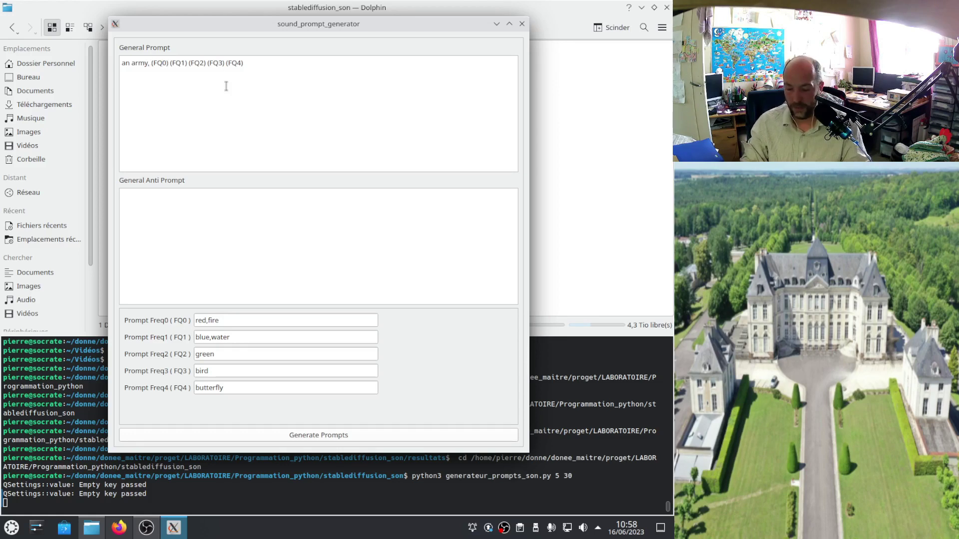
pyautogui.press('Right')
pyautogui.press('Right')
pyautogui.press('Right')
pyautogui.press('Right')
pyautogui.press('Right')
pyautogui.write(',')
pyautogui.press('Right')
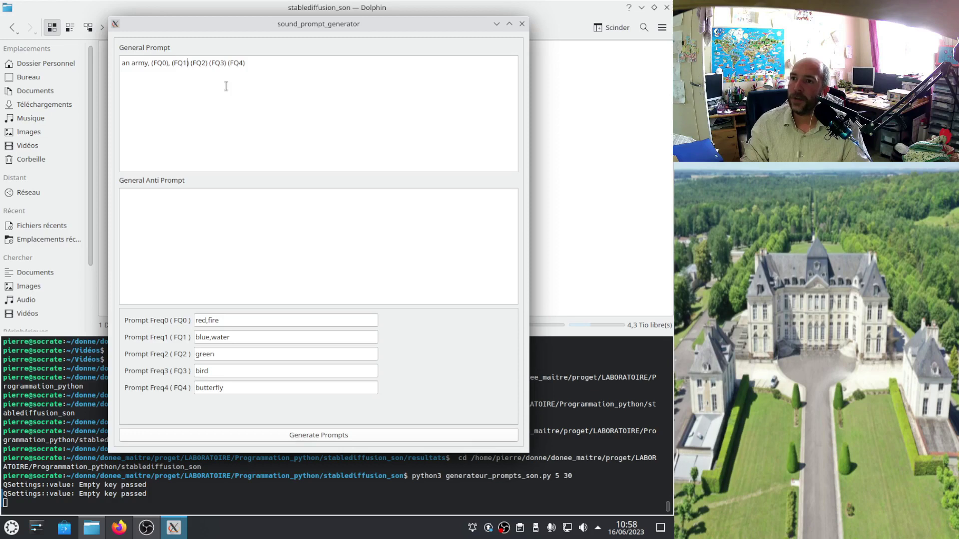
pyautogui.press('Right')
pyautogui.write(',')
pyautogui.press('Right')
pyautogui.press('Right')
pyautogui.press('Right')
pyautogui.write(',')
pyautogui.press('Right')
pyautogui.press('Right')
pyautogui.press('Right')
pyautogui.press('Right')
pyautogui.press('Right')
pyautogui.press('Right')
pyautogui.write(',')
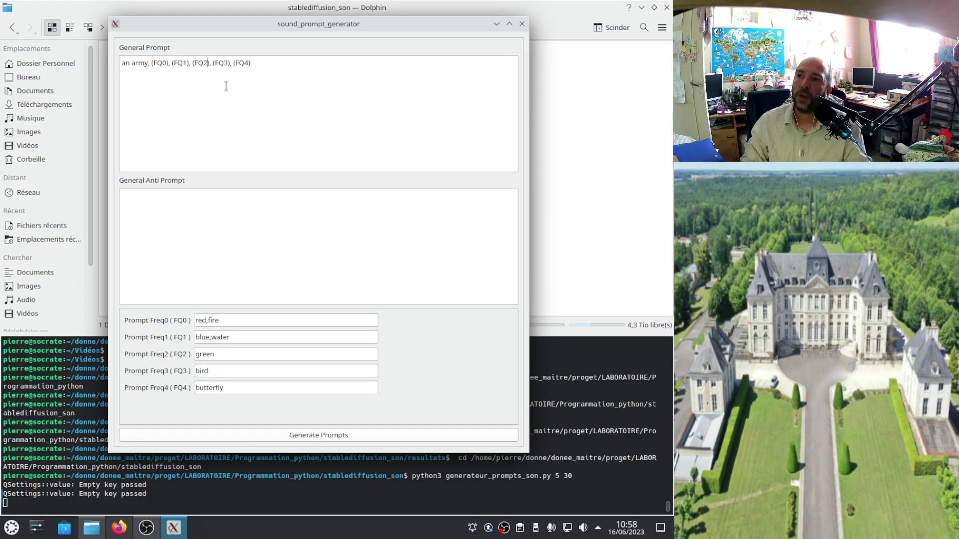
pyautogui.click(150, 67)
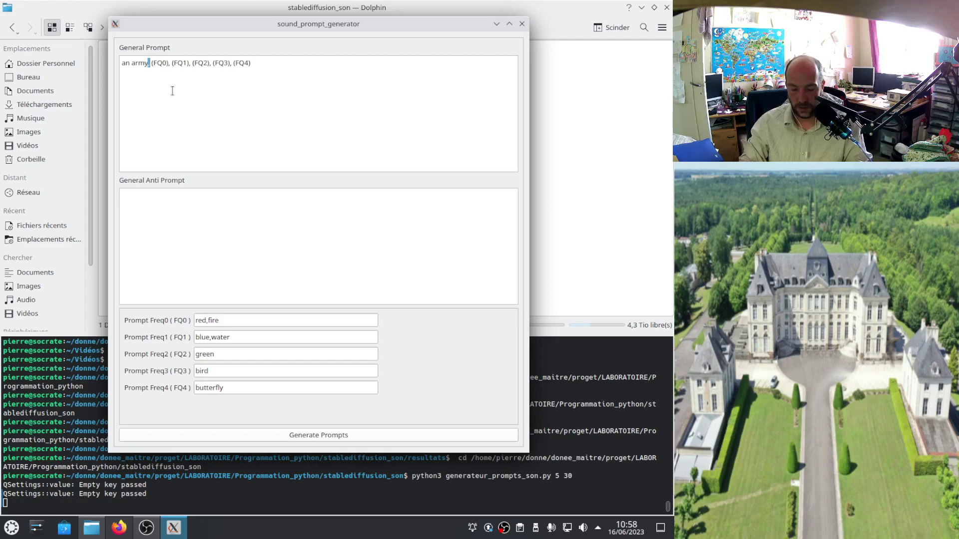
pyautogui.write('with')
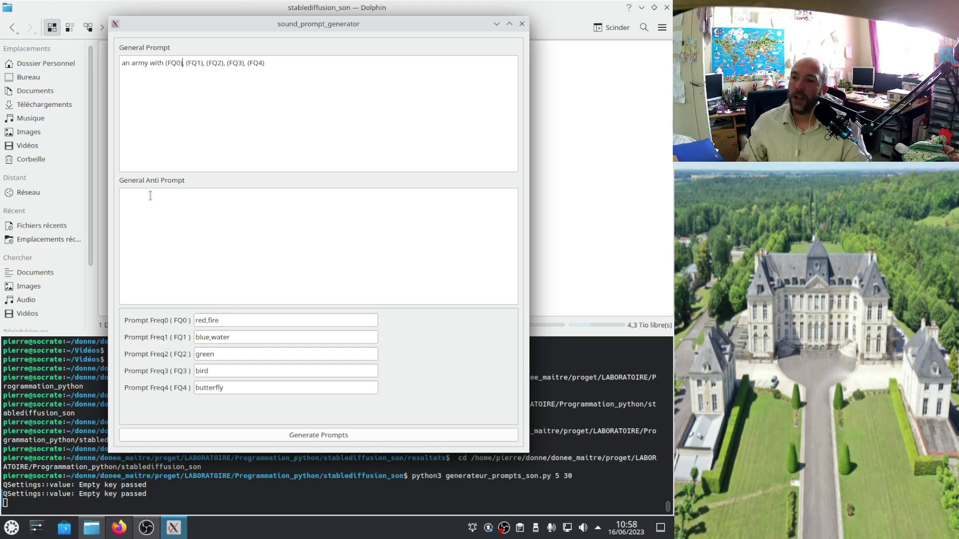
# Copy red,fire and blue,water from Prompt Freq0–Freq1 into the anti-prompt, comma-separated
pyautogui.click(228, 317)
pyautogui.moveTo(228, 318); pyautogui.dragTo(196, 320)
pyautogui.hotkey('ctrl', 'c')
pyautogui.click(193, 227)
pyautogui.hotkey('ctrl', 'v')
pyautogui.write(',')
pyautogui.tripleClick(234, 337)
pyautogui.hotkey('ctrl', 'c')
pyautogui.click(207, 193)
pyautogui.hotkey('ctrl', 'v')
# Append green, bird and butterfly from Prompt Freq2–Freq4 to the anti-prompt, each after a comma
pyautogui.tripleClick(235, 354)
pyautogui.hotkey('ctrl', 'c')
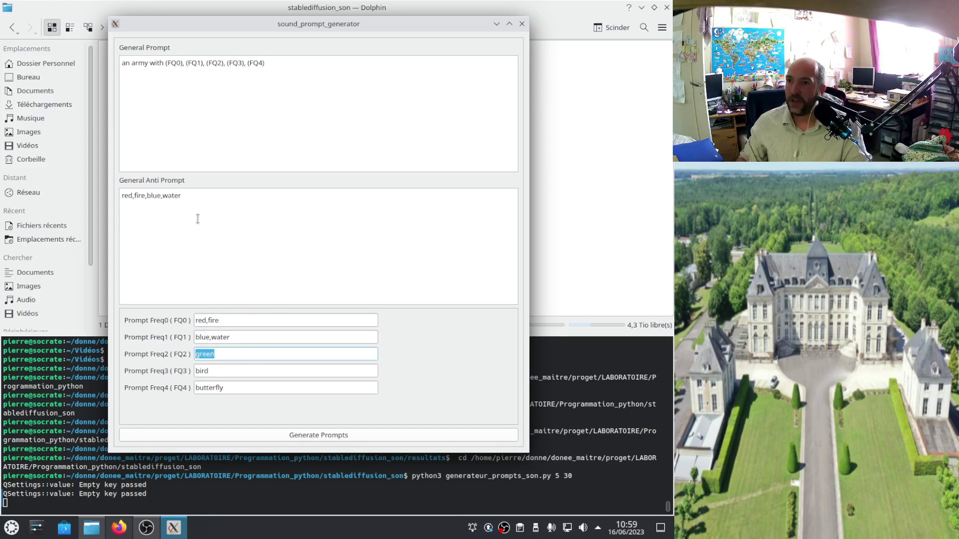
pyautogui.click(186, 199)
pyautogui.write(',')
pyautogui.hotkey('ctrl', 'v')
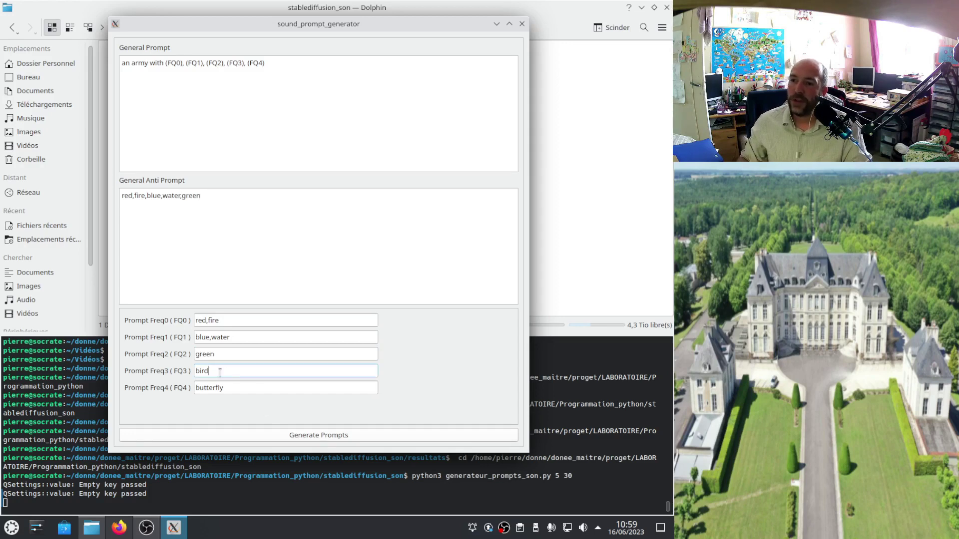
pyautogui.moveTo(209, 371); pyautogui.dragTo(189, 374)
pyautogui.hotkey('ctrl', 'c')
pyautogui.click(223, 199)
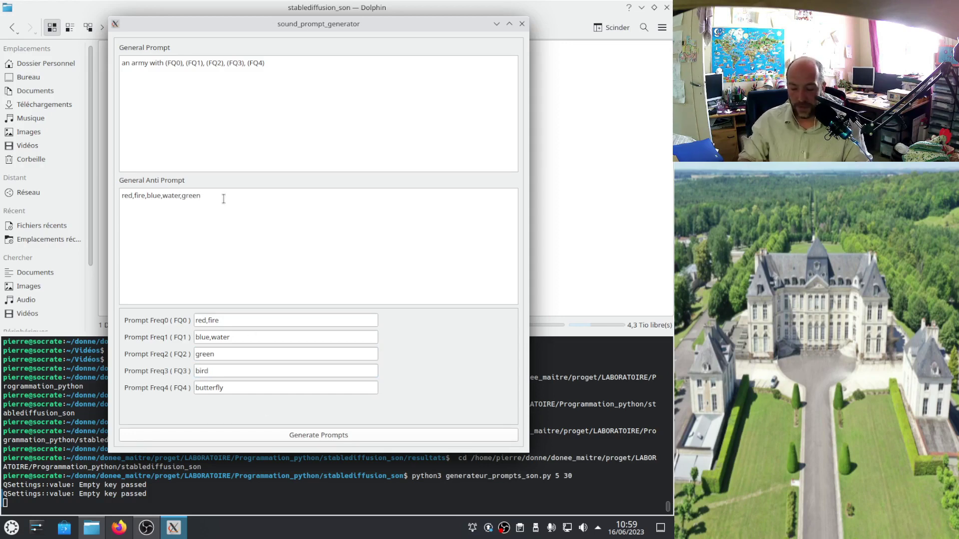
pyautogui.write(',')
pyautogui.hotkey('ctrl', 'v')
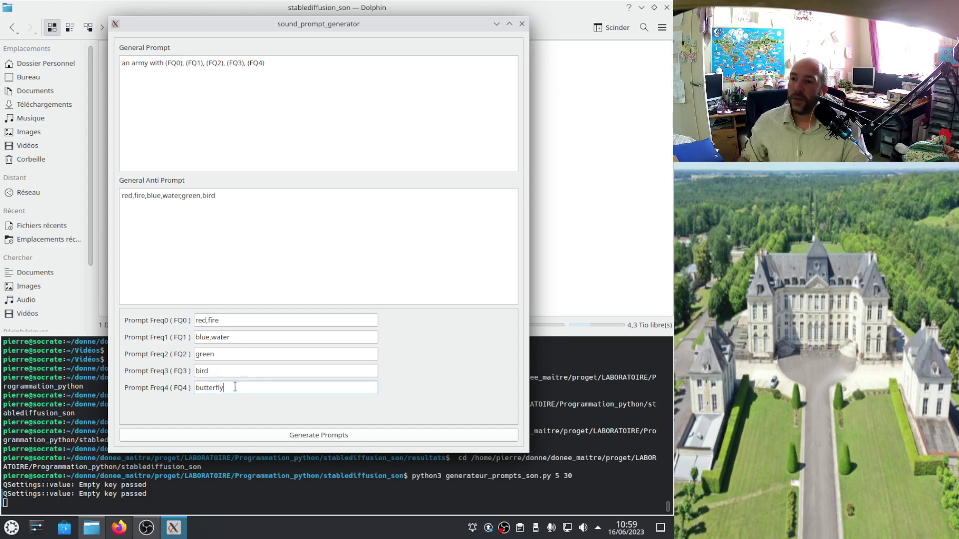
pyautogui.moveTo(235, 387); pyautogui.dragTo(188, 382)
pyautogui.hotkey('ctrl', 'c')
pyautogui.click(234, 197)
pyautogui.write(',')
pyautogui.hotkey('ctrl', 'v')
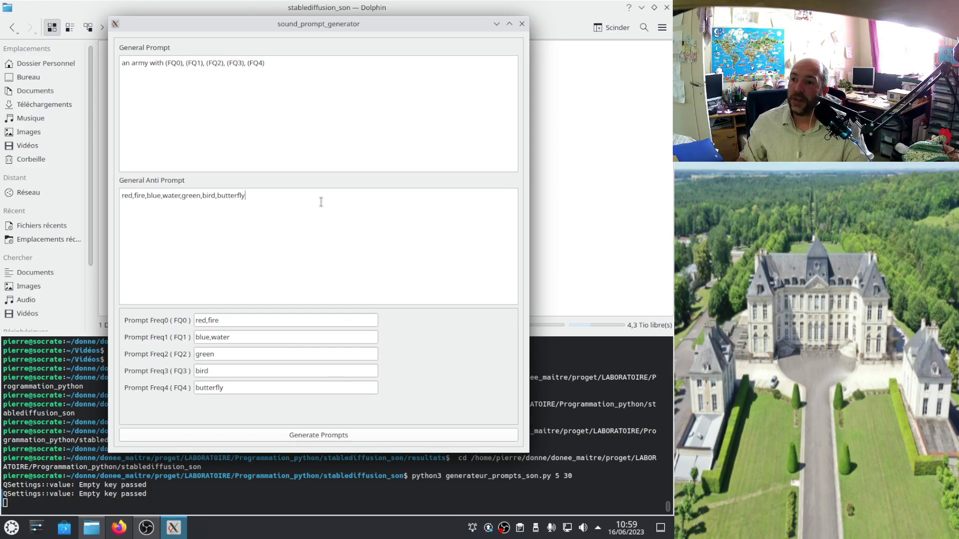
# Generate the prompts, close the generator, and open resultats/resultat_prompt.txt in Kate
pyautogui.click(302, 439)
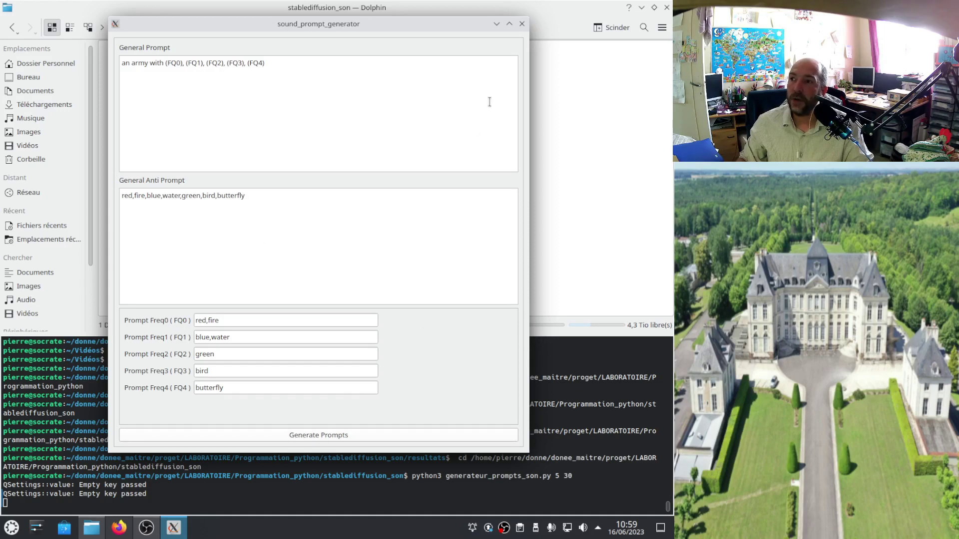
pyautogui.click(521, 24)
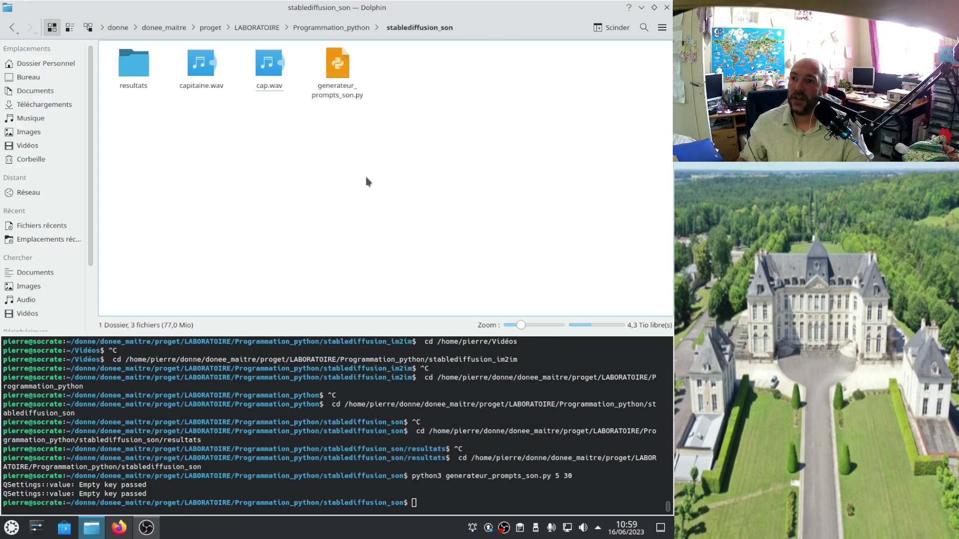
pyautogui.click(143, 65)
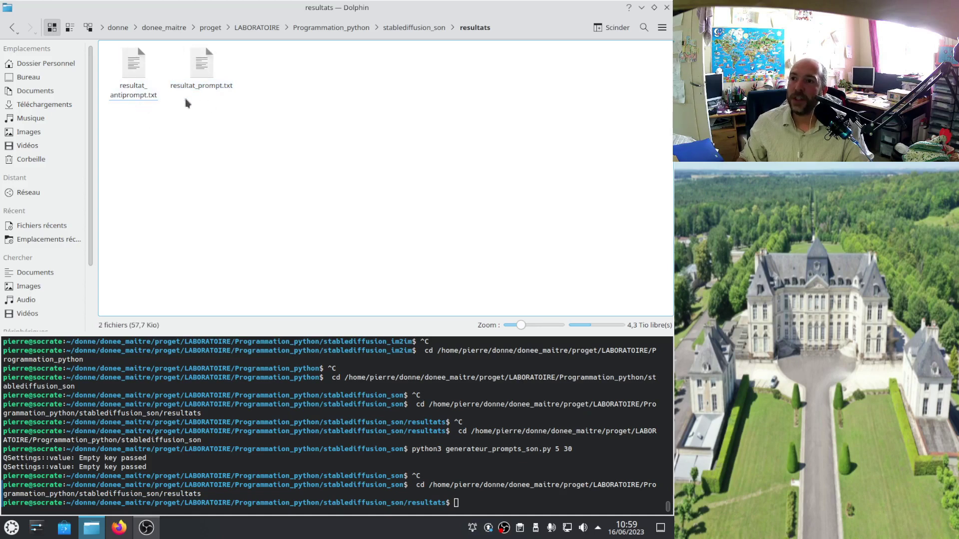
pyautogui.rightClick(194, 70)
pyautogui.click(233, 75)
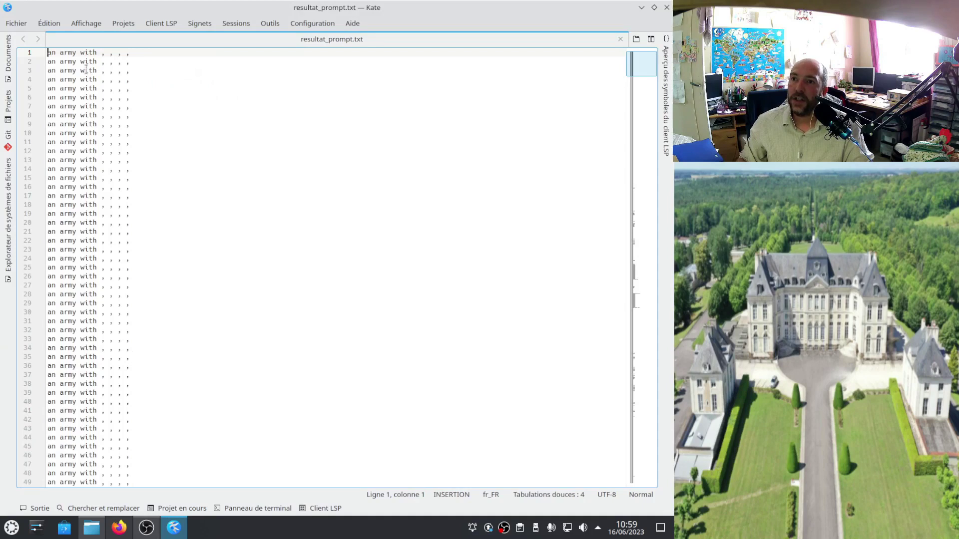
# Scroll down to line 709 and inspect its (red,fire)+ weighted term
pyautogui.scroll(-4, 100, 65)
pyautogui.scroll(-20, 100, 65)
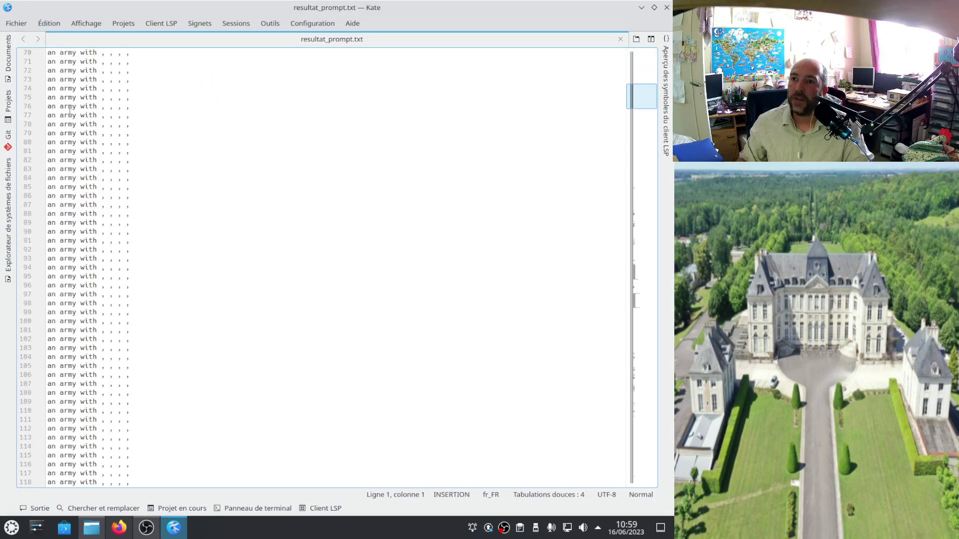
pyautogui.scroll(-20, 97, 186)
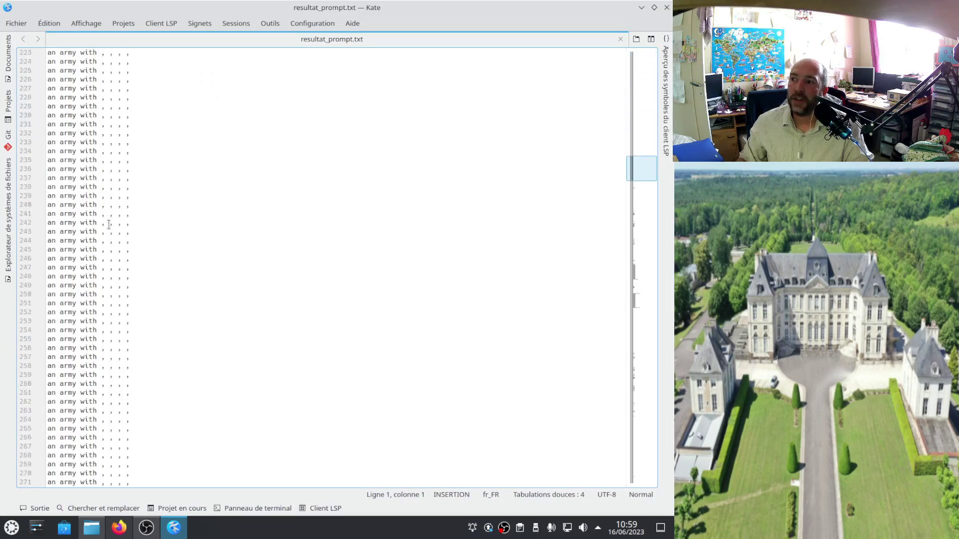
pyautogui.scroll(-17, 108, 226)
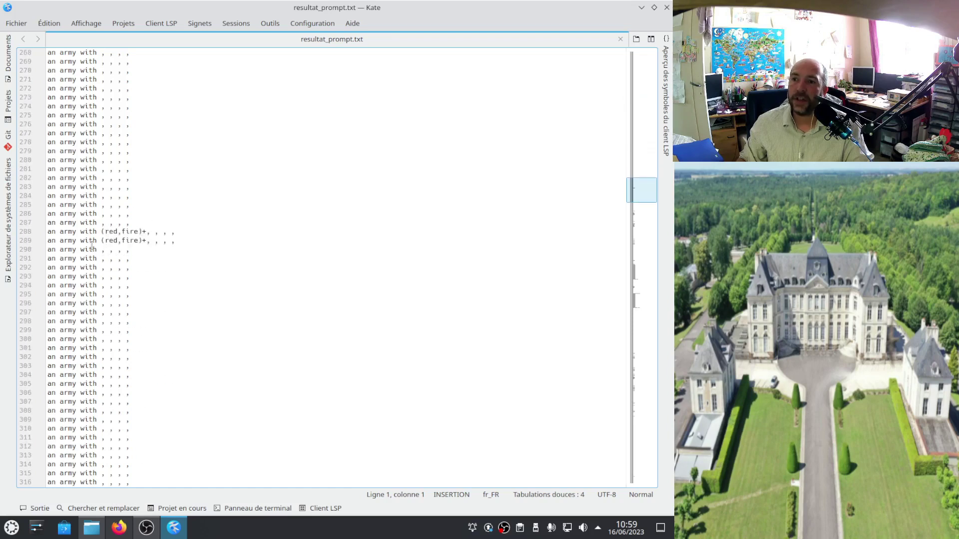
pyautogui.scroll(-10, 116, 227)
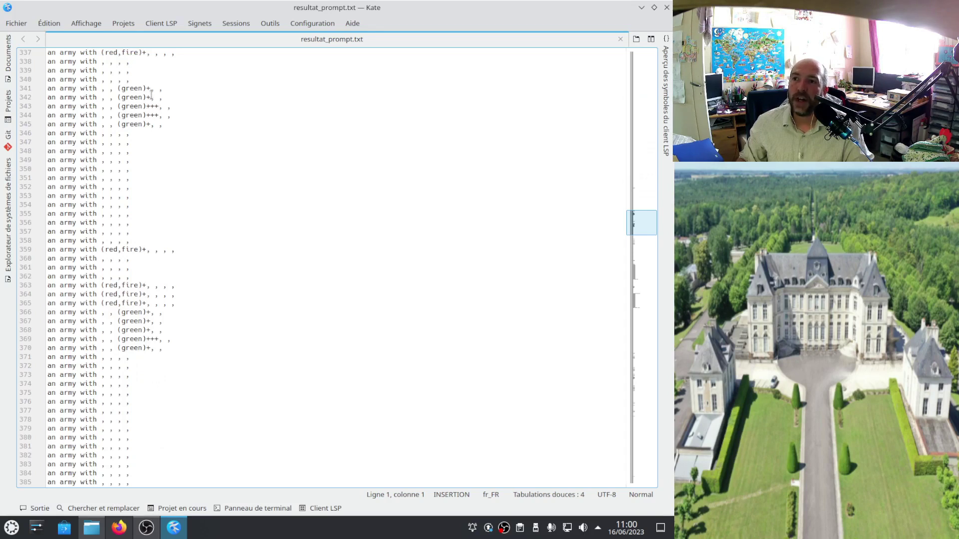
pyautogui.scroll(-20, 143, 164)
pyautogui.scroll(-20, 144, 163)
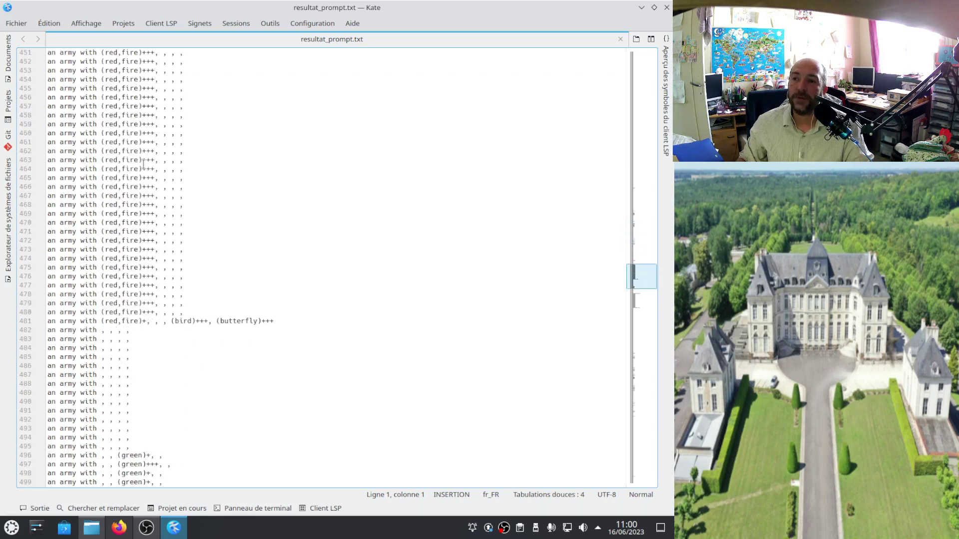
pyautogui.scroll(-20, 144, 164)
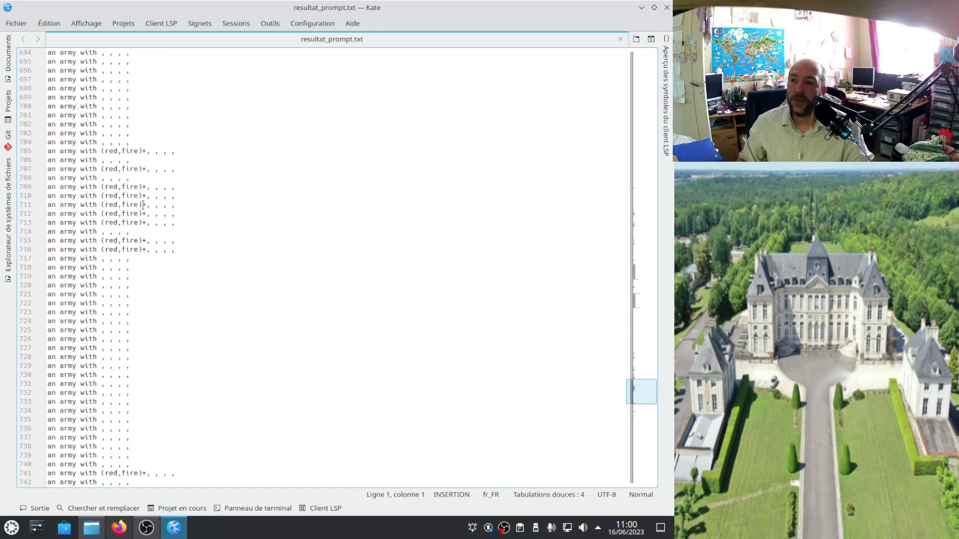
pyautogui.click(146, 187)
pyautogui.moveTo(146, 187); pyautogui.dragTo(101, 187)
pyautogui.click(142, 186)
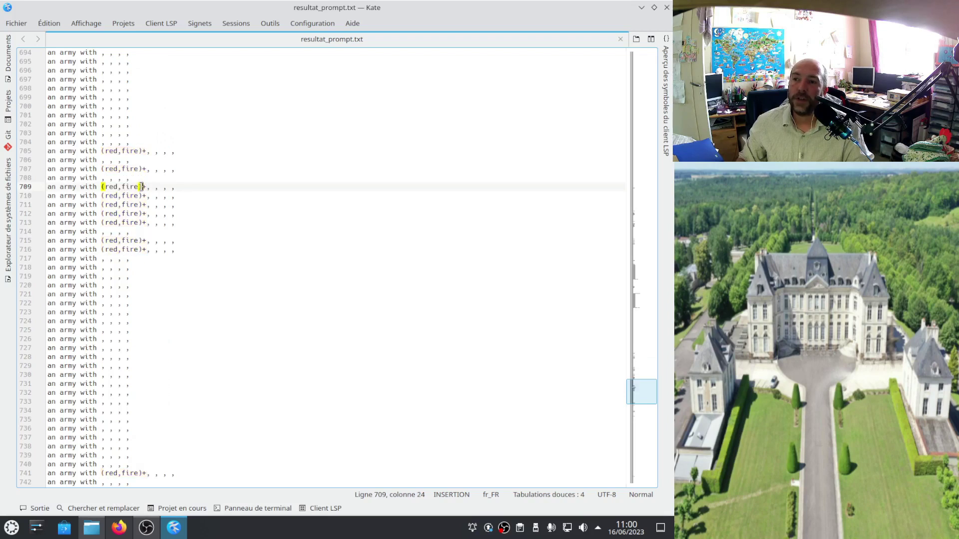
# Scroll back up and inspect the +++ weight marker on line 688
pyautogui.scroll(10, 143, 183)
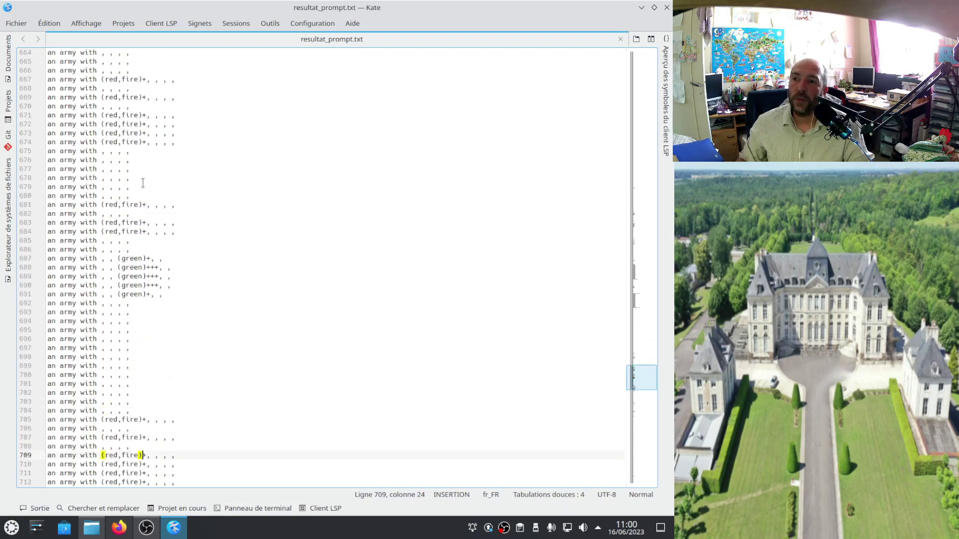
pyautogui.scroll(2, 143, 183)
pyautogui.moveTo(145, 321); pyautogui.dragTo(159, 321)
pyautogui.click(254, 257)
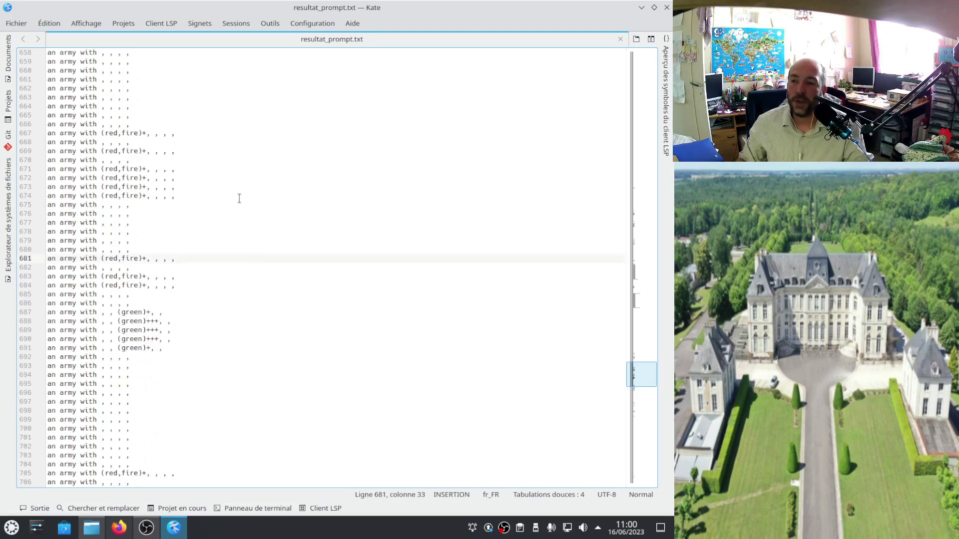
# Return to the top of resultat_prompt.txt and inspect the empty prompt slots on lines 2–3
pyautogui.scroll(20, 239, 198)
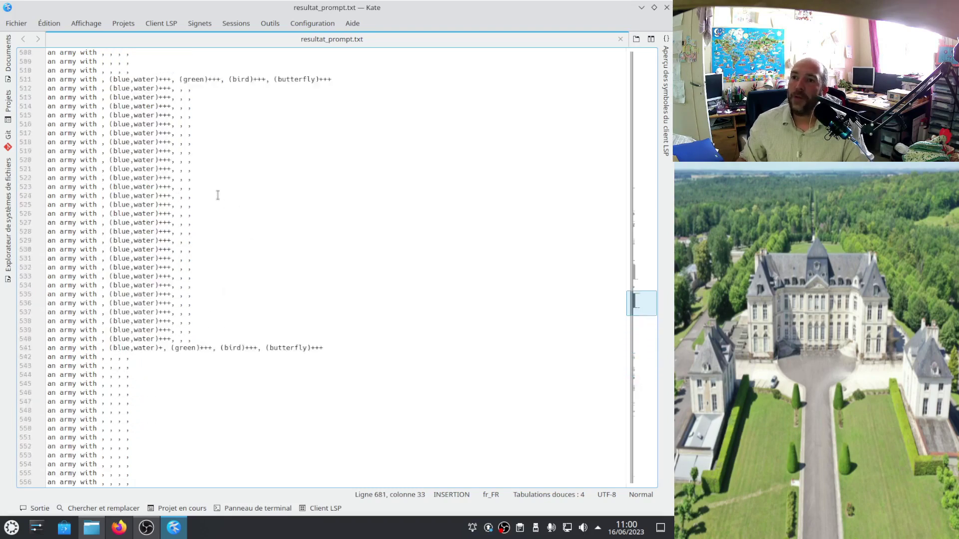
pyautogui.scroll(20, 218, 195)
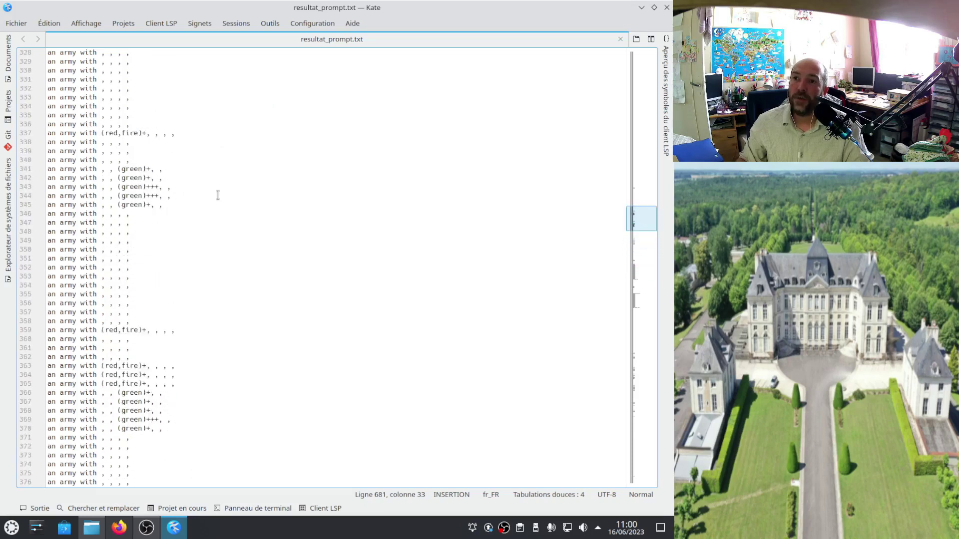
pyautogui.scroll(20, 218, 194)
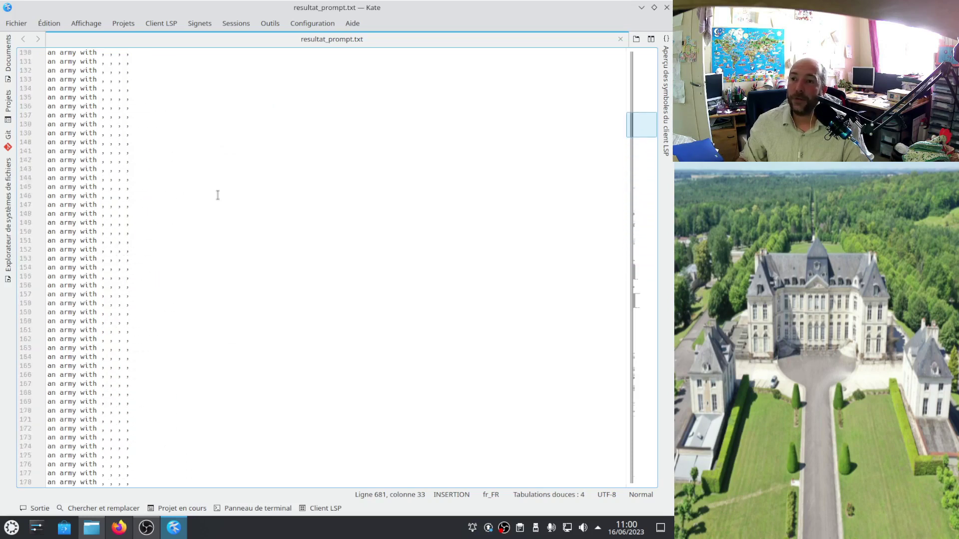
pyautogui.scroll(20, 217, 194)
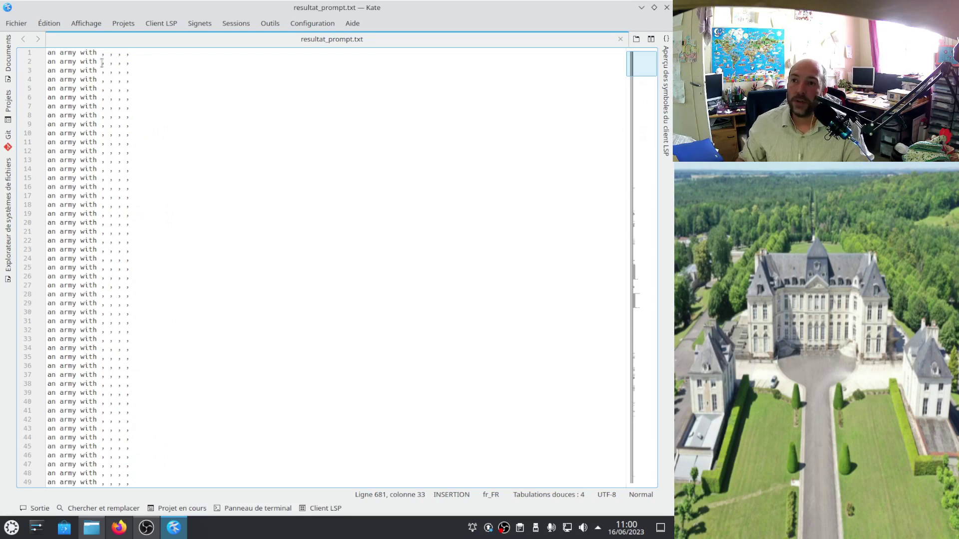
pyautogui.moveTo(59, 53); pyautogui.dragTo(141, 53)
pyautogui.moveTo(84, 61); pyautogui.dragTo(143, 60)
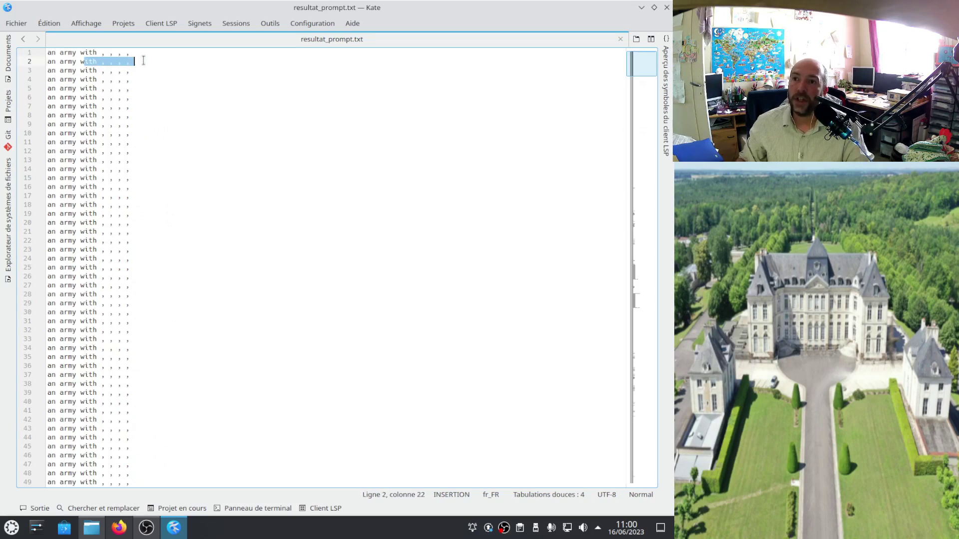
pyautogui.moveTo(84, 70); pyautogui.dragTo(154, 70)
pyautogui.click(172, 104)
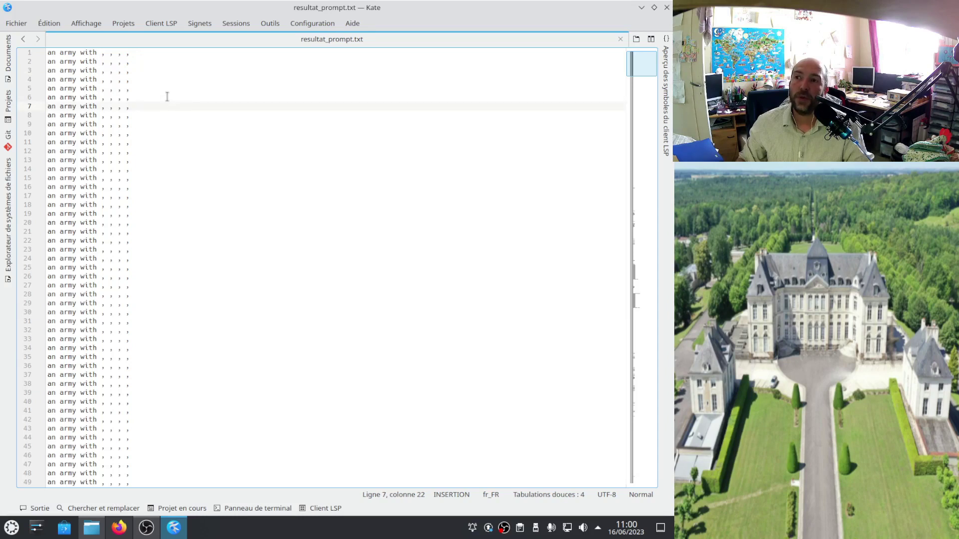
pyautogui.click(666, 8)
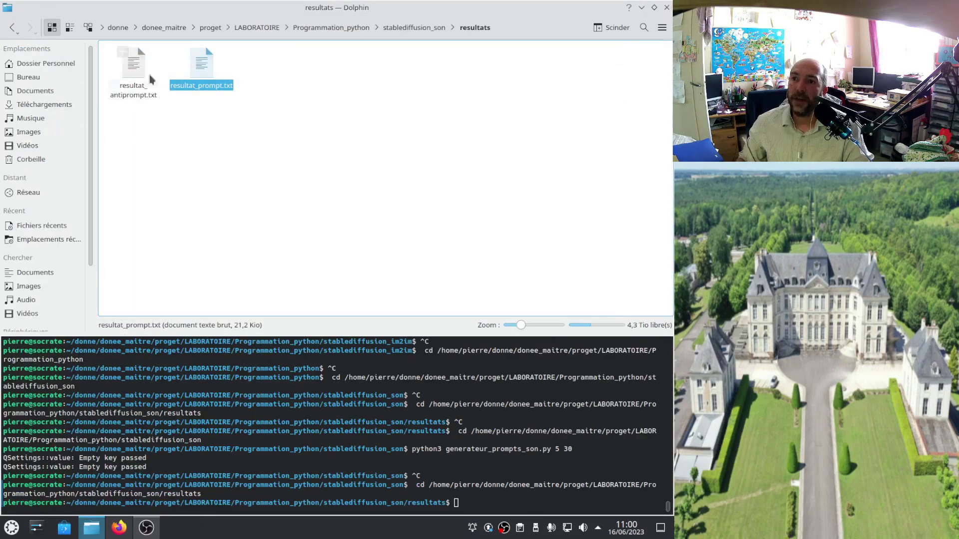
pyautogui.rightClick(111, 72)
pyautogui.click(203, 83)
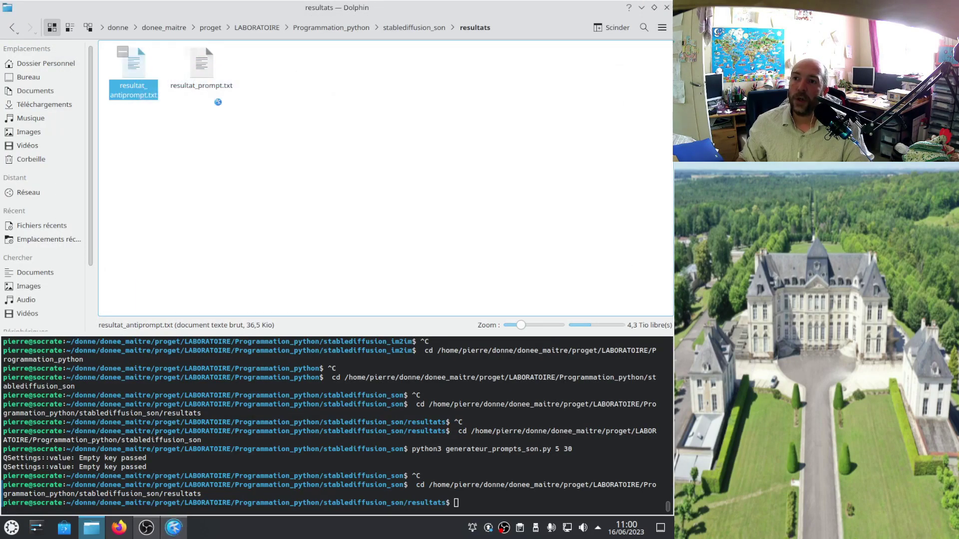
pyautogui.scroll(-20, 123, 129)
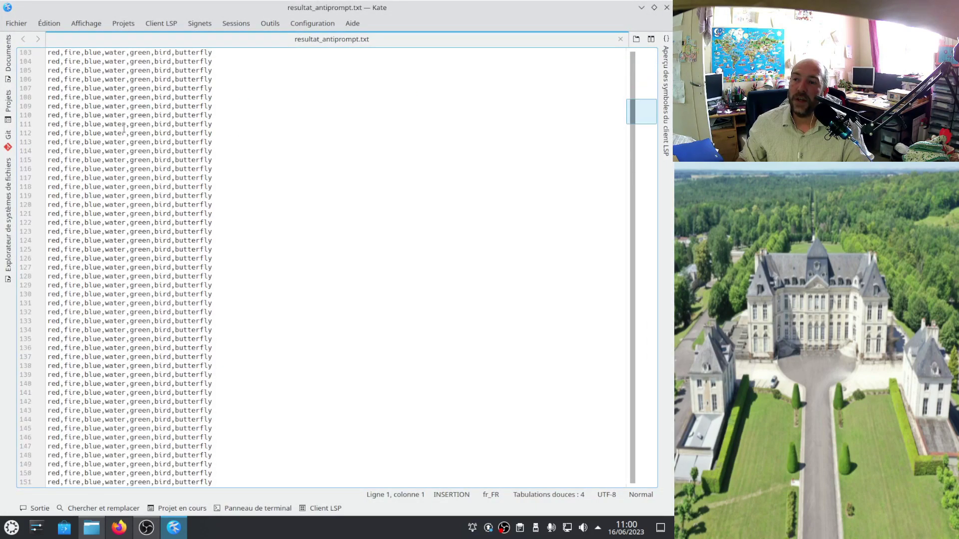
pyautogui.scroll(-20, 123, 128)
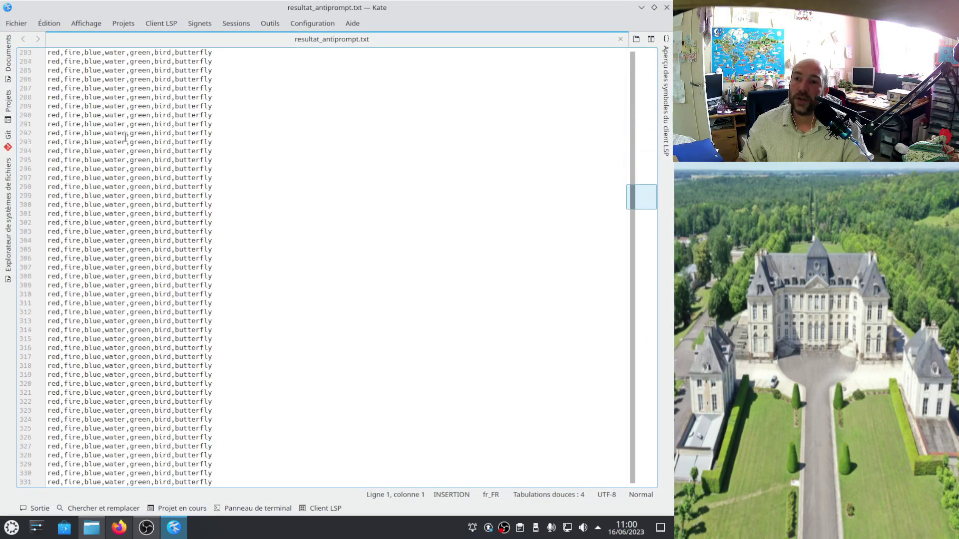
pyautogui.scroll(-20, 126, 137)
pyautogui.click(667, 8)
pyautogui.click(310, 169)
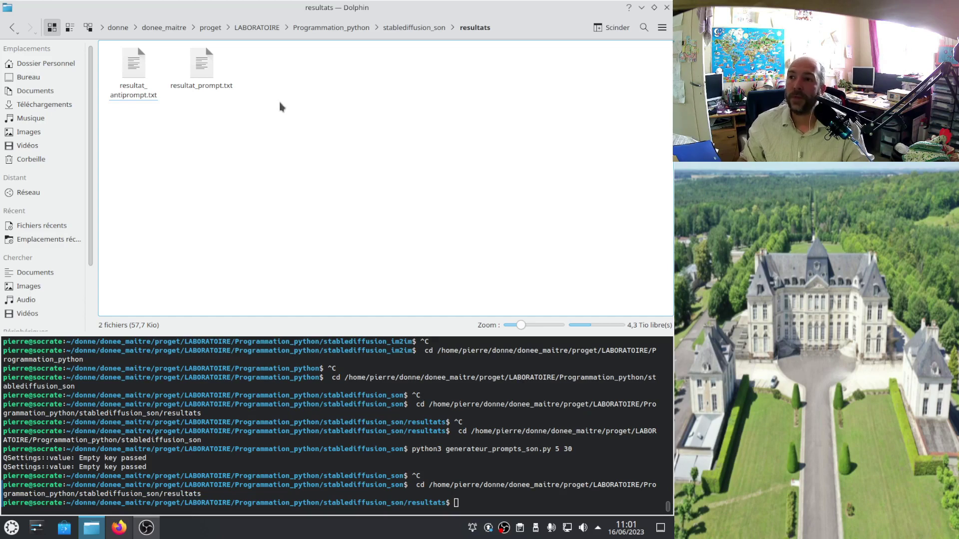
# Select both resultat prompt files, then clear the windows to show the desktop
pyautogui.moveTo(285, 180); pyautogui.dragTo(115, 78)
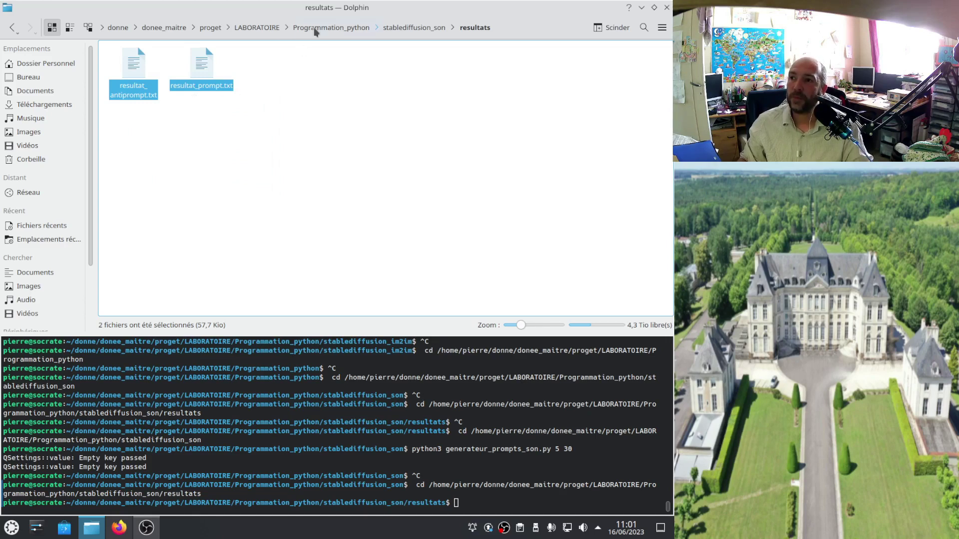
pyautogui.press('super+d')
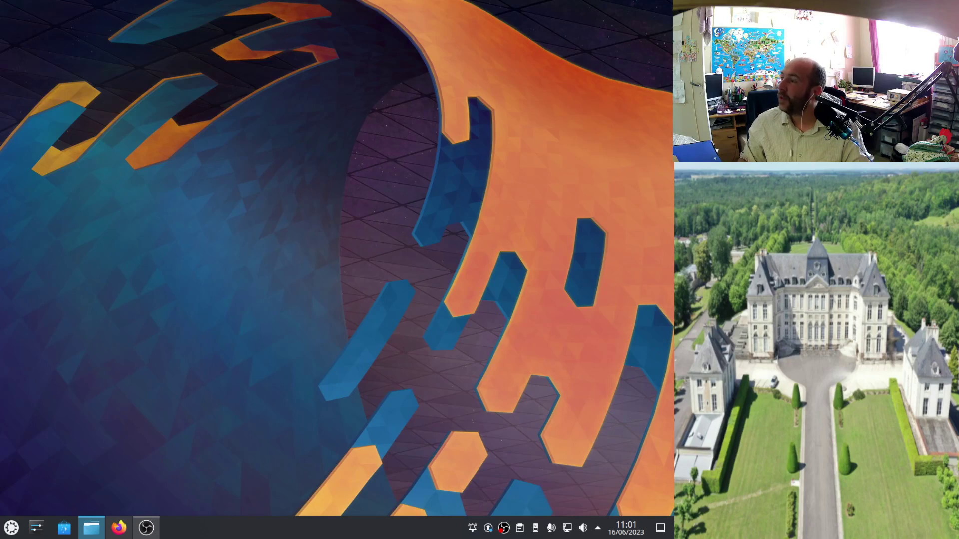
# Permanently delete compilation.mp4, then paste the prompt files, overwriting resultat_antiprompt.txt
pyautogui.hotkey('ctrl', 'F12')
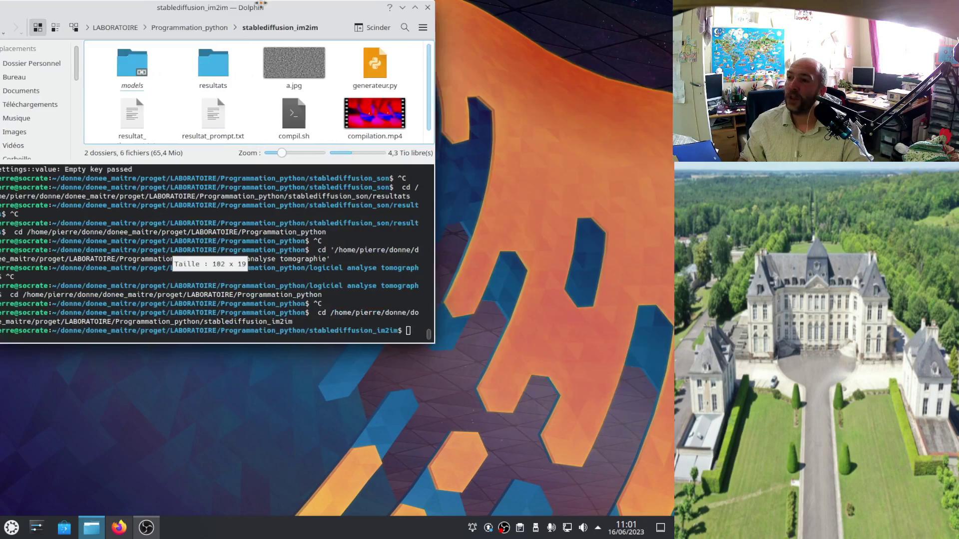
pyautogui.doubleClick(261, 7)
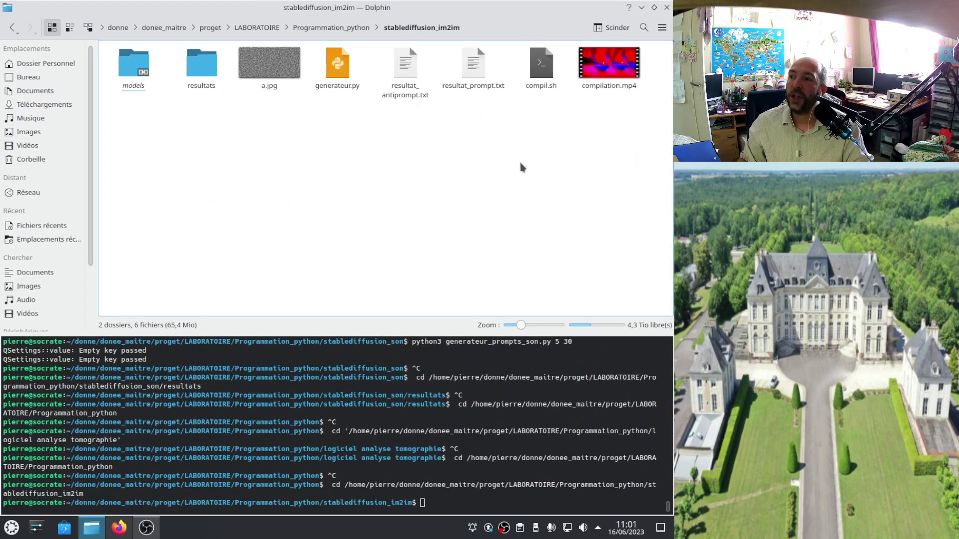
pyautogui.moveTo(652, 131); pyautogui.dragTo(600, 75)
pyautogui.hotkey('shift', 'Delete')
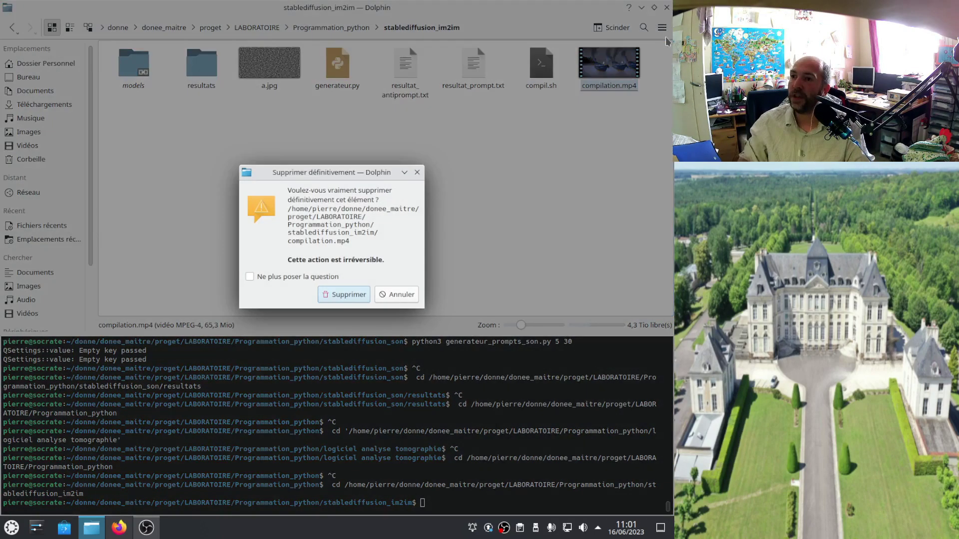
pyautogui.click(346, 295)
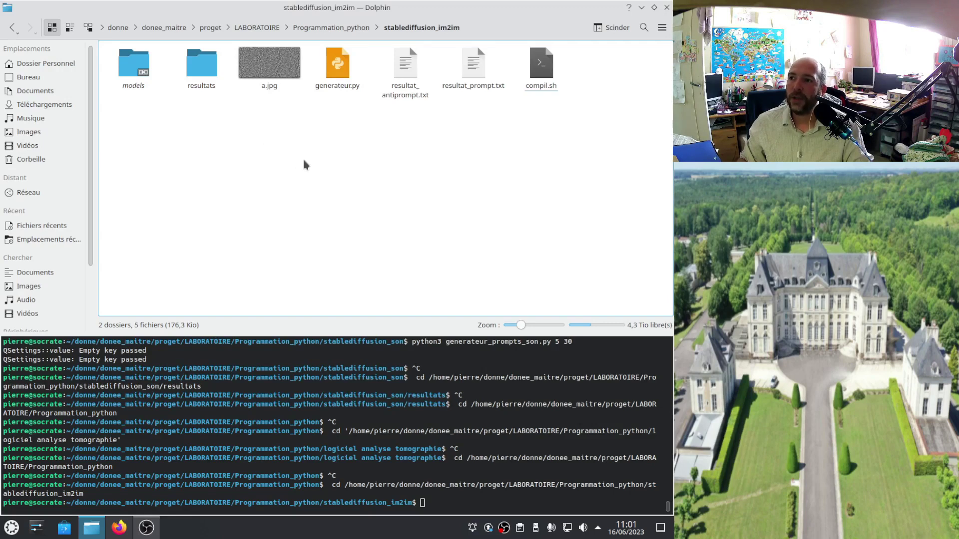
pyautogui.hotkey('ctrl', 'v')
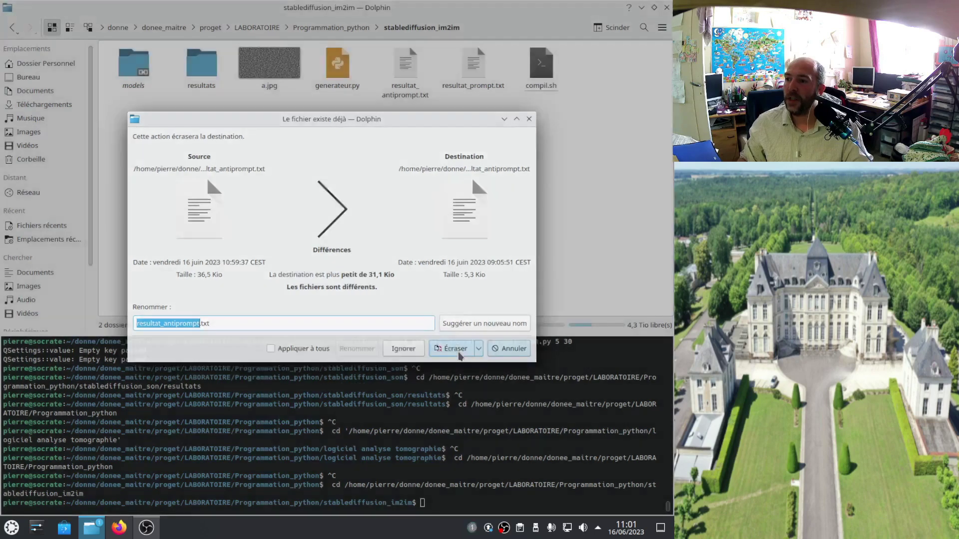
pyautogui.click(460, 356)
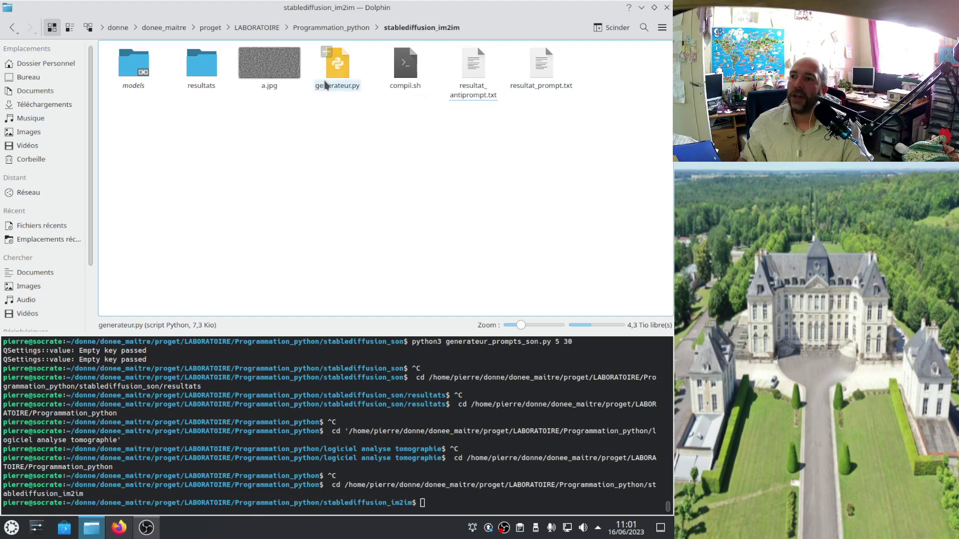
# Recall and run python3 generateur.py models/deliberate_v2_normale.safetensors from the command history
pyautogui.press('Up')
pyautogui.press('Up')
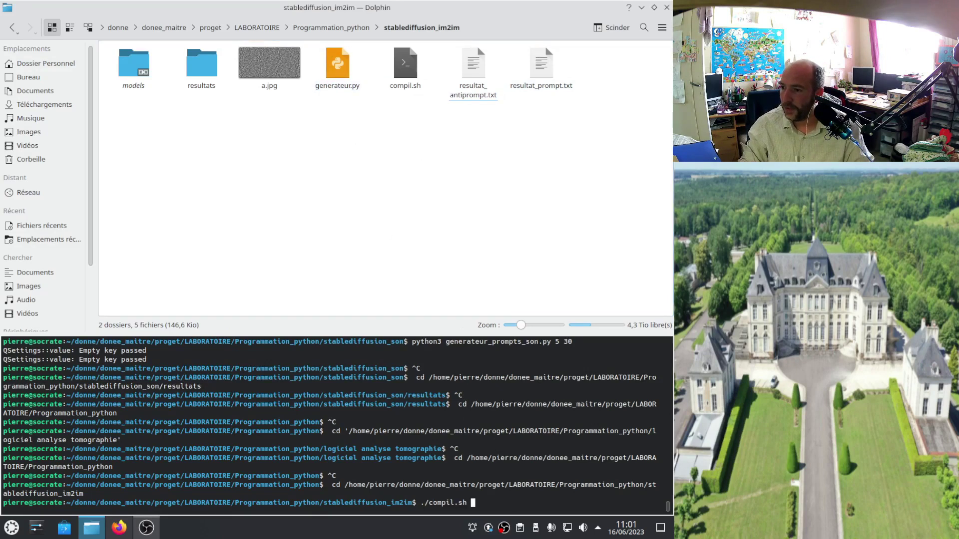
pyautogui.press('Up')
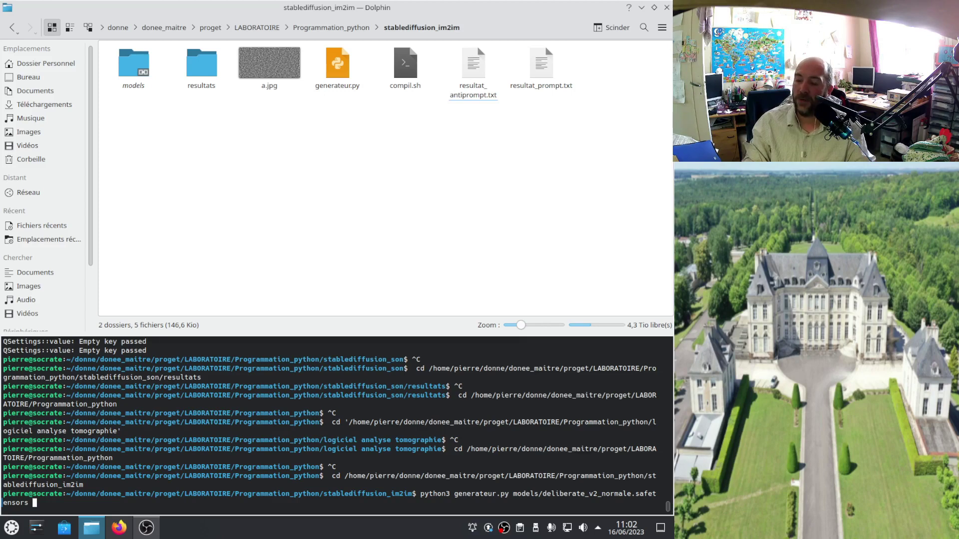
pyautogui.press('Return')
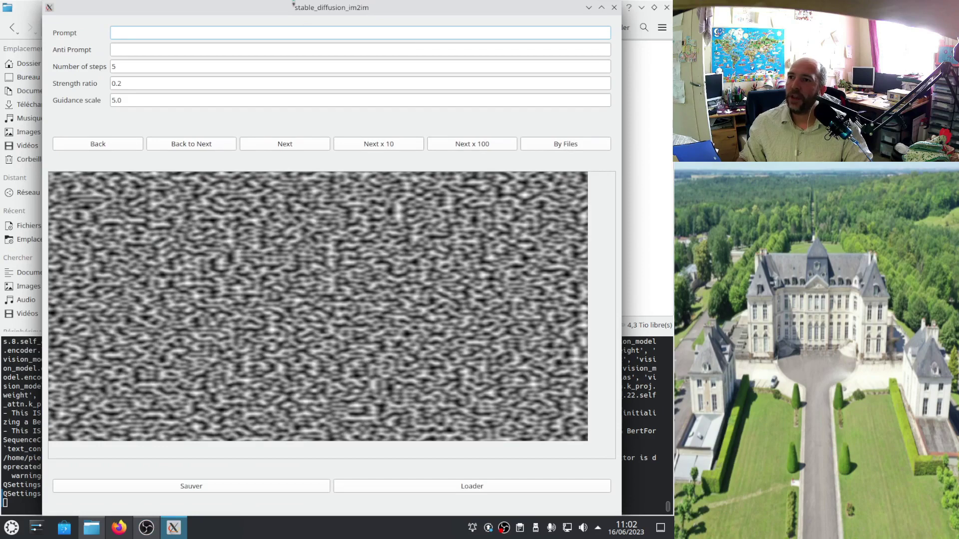
# Enlarge the stable_diffusion_im2im window so every settings field, including guidance scale, is visible
pyautogui.doubleClick(293, 10)
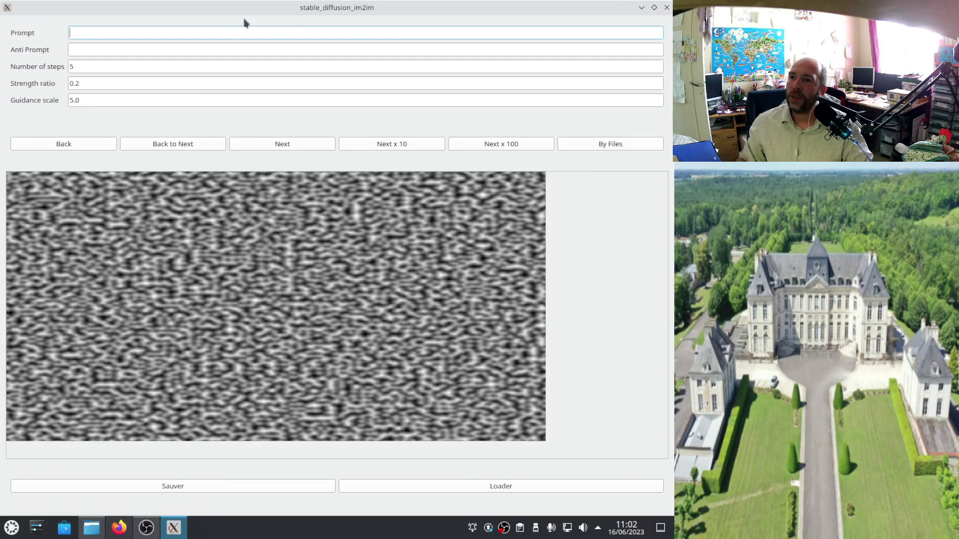
pyautogui.moveTo(278, 9); pyautogui.dragTo(314, 156)
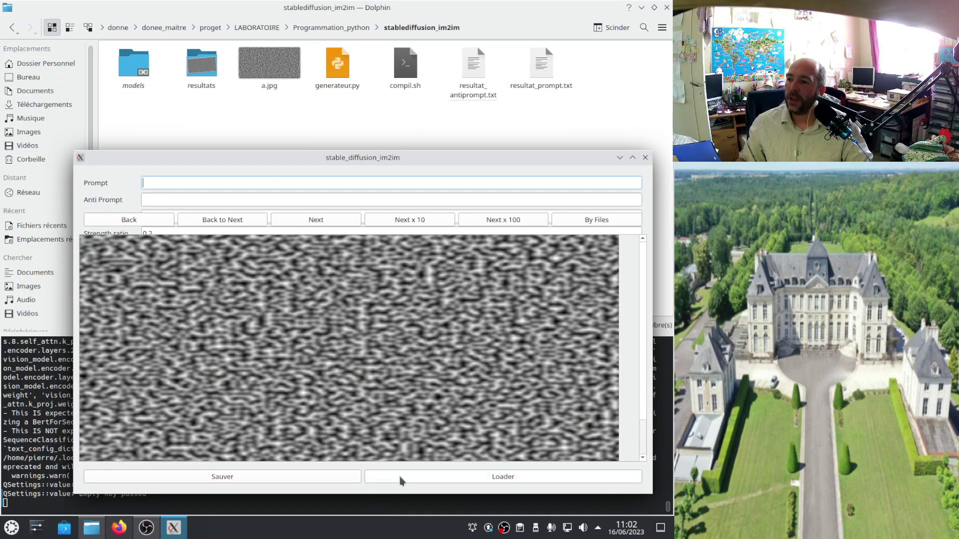
pyautogui.moveTo(399, 496); pyautogui.dragTo(372, 533)
pyautogui.moveTo(319, 151); pyautogui.dragTo(316, 124)
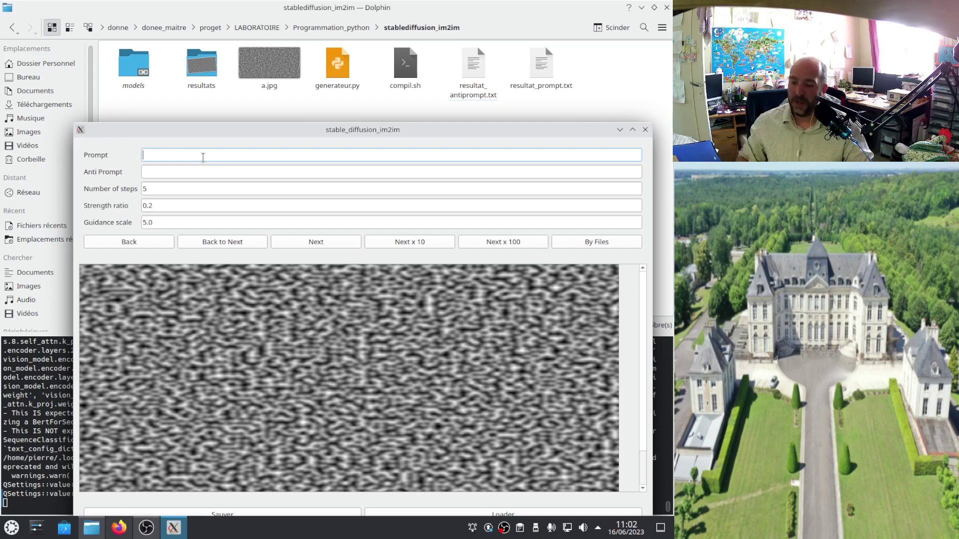
# Enter resultat_prompt.txt as the prompt and resultat_antiprompt.txt as the anti prompt
pyautogui.write('resultat')
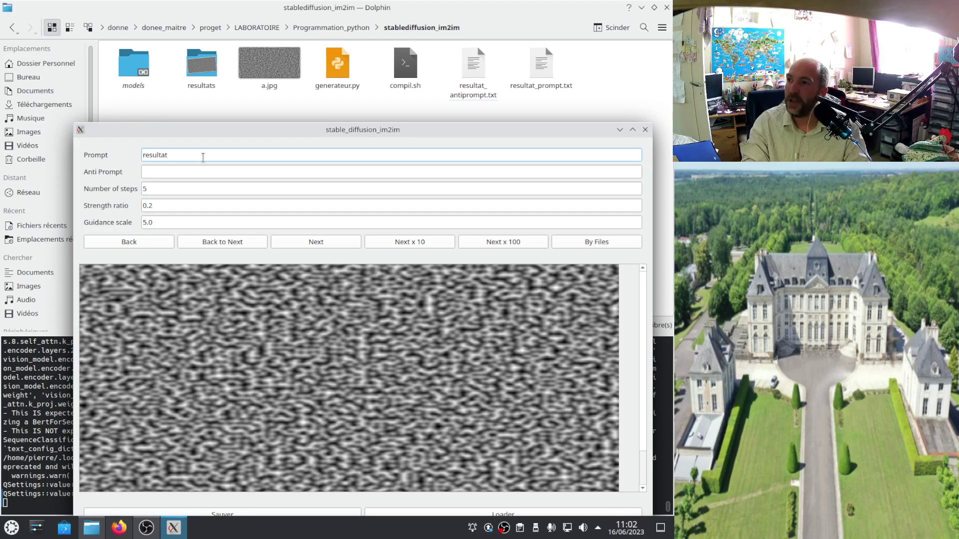
pyautogui.write(' pro')
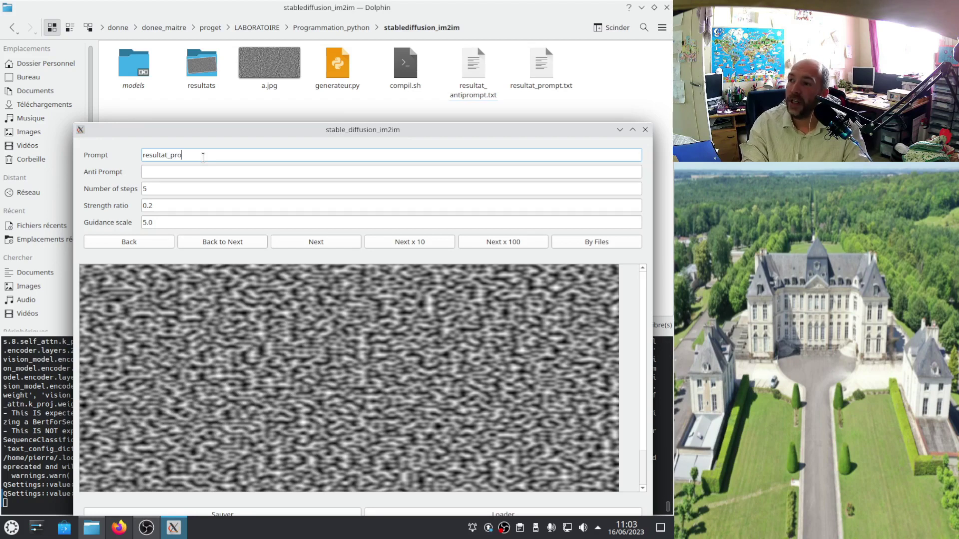
pyautogui.write('mpt')
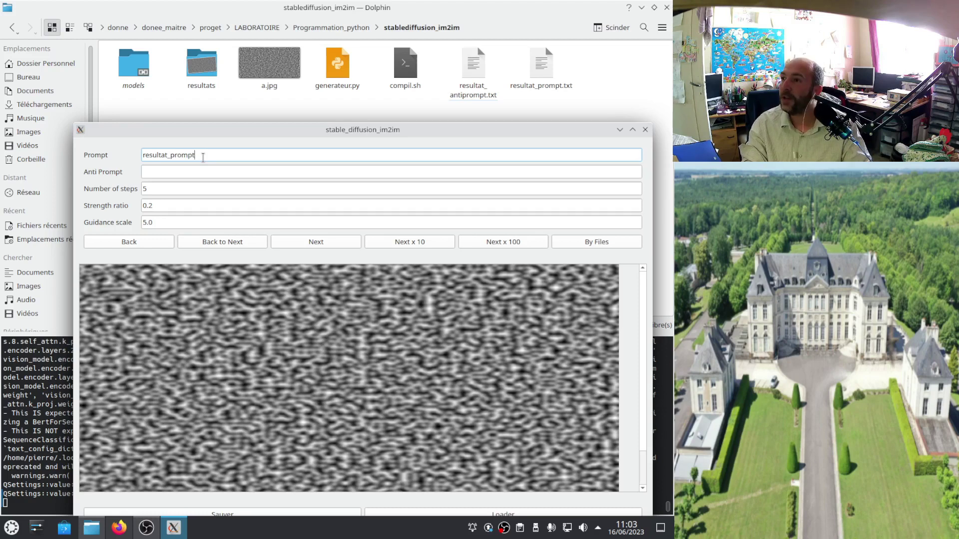
pyautogui.write('.txt')
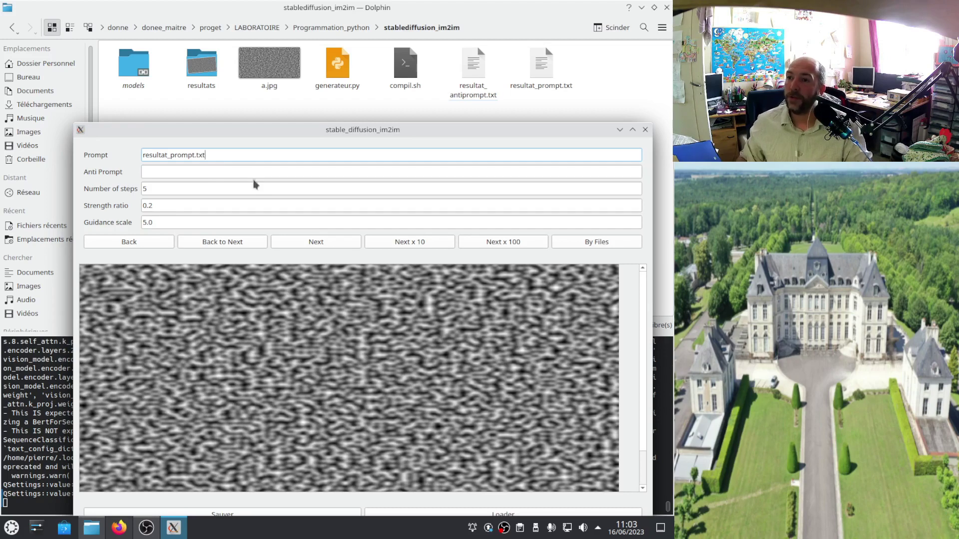
pyautogui.click(223, 172)
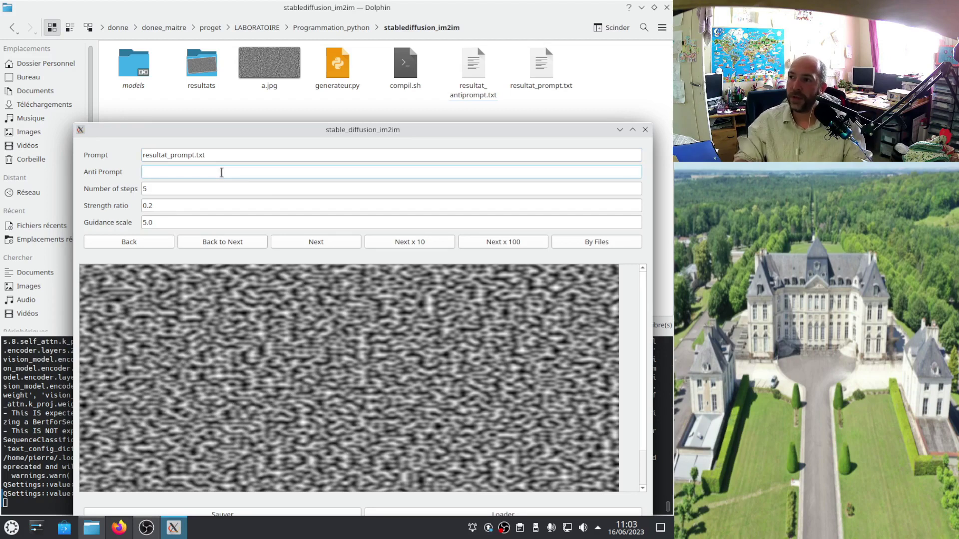
pyautogui.write('res')
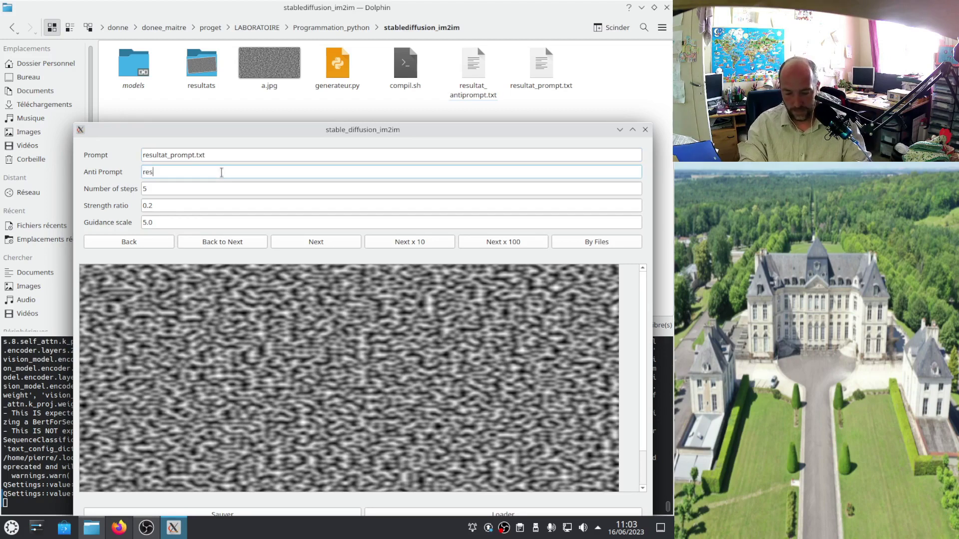
pyautogui.write('ultat')
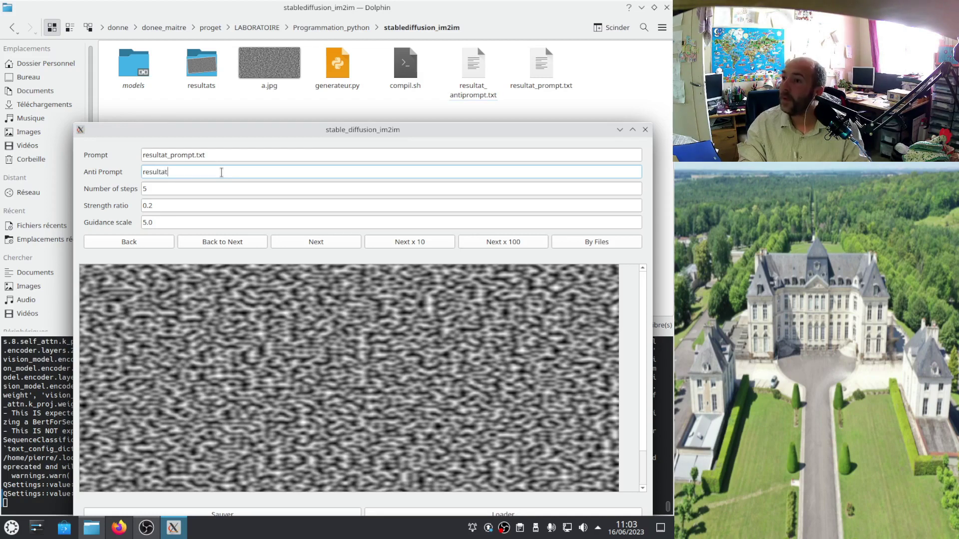
pyautogui.write('_anti')
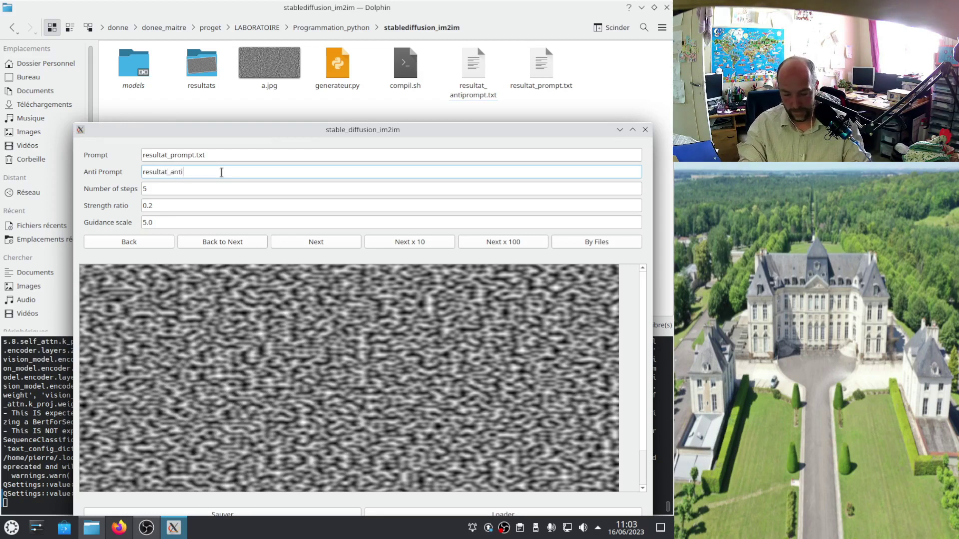
pyautogui.write('prompt')
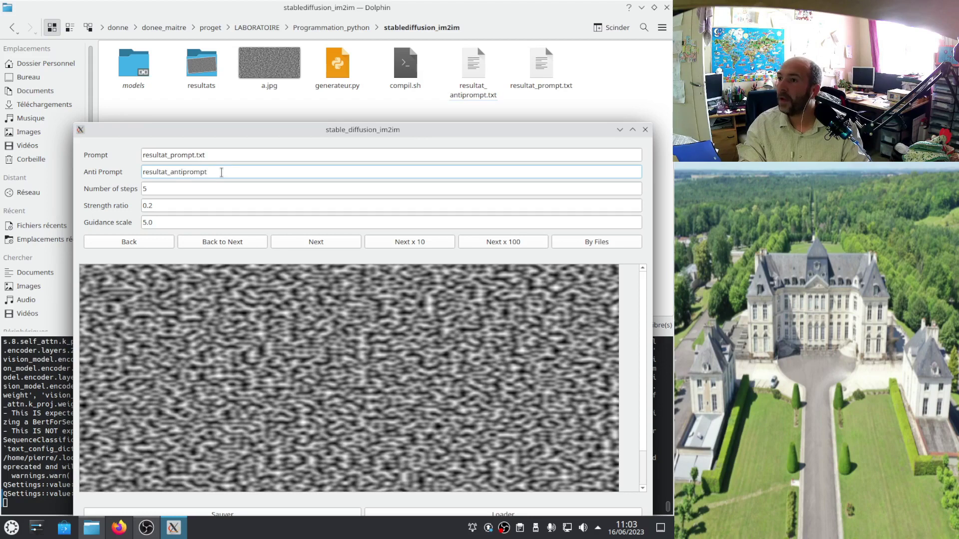
pyautogui.write('.txt')
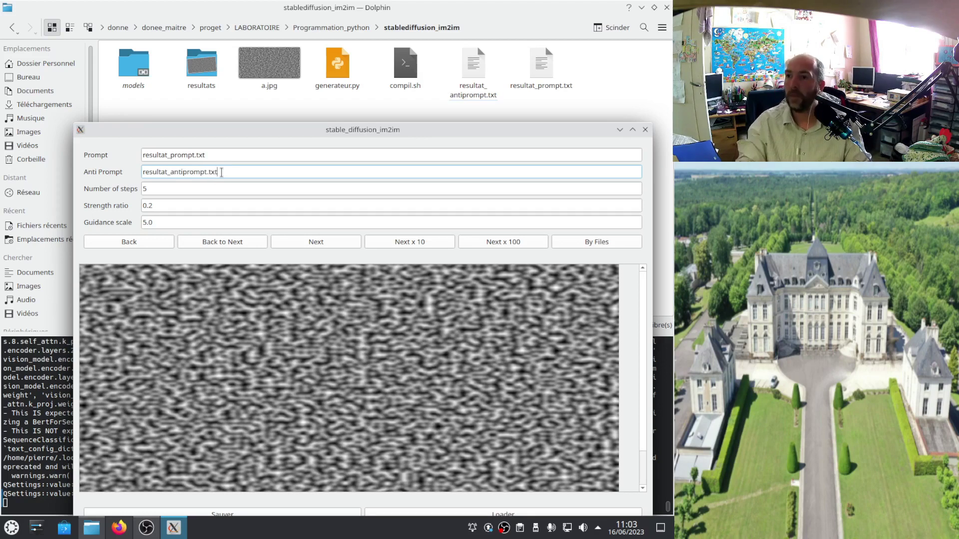
pyautogui.moveTo(247, 131); pyautogui.dragTo(279, 57)
# Change Number of steps from 5 to 20 and Strength ratio from 0.2 to 0.5
pyautogui.doubleClick(197, 113)
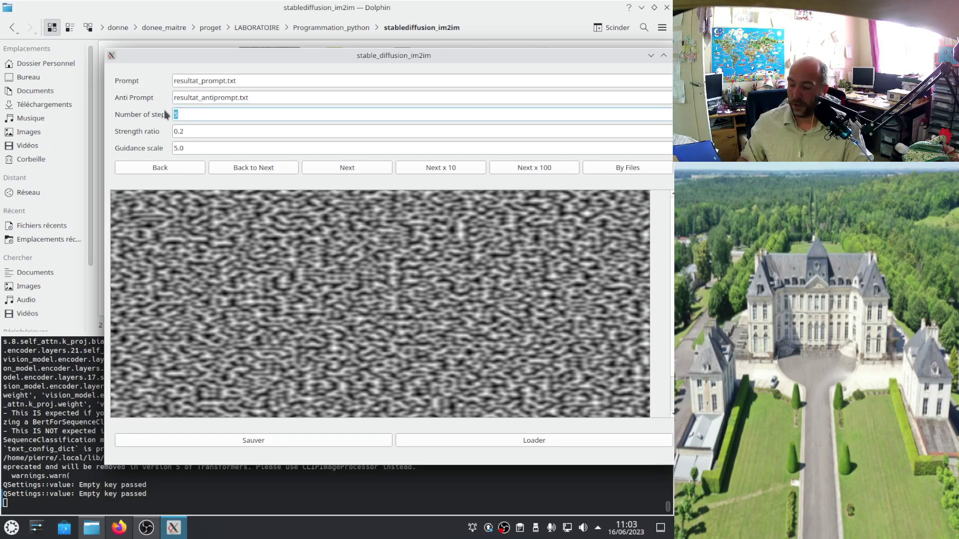
pyautogui.write('20')
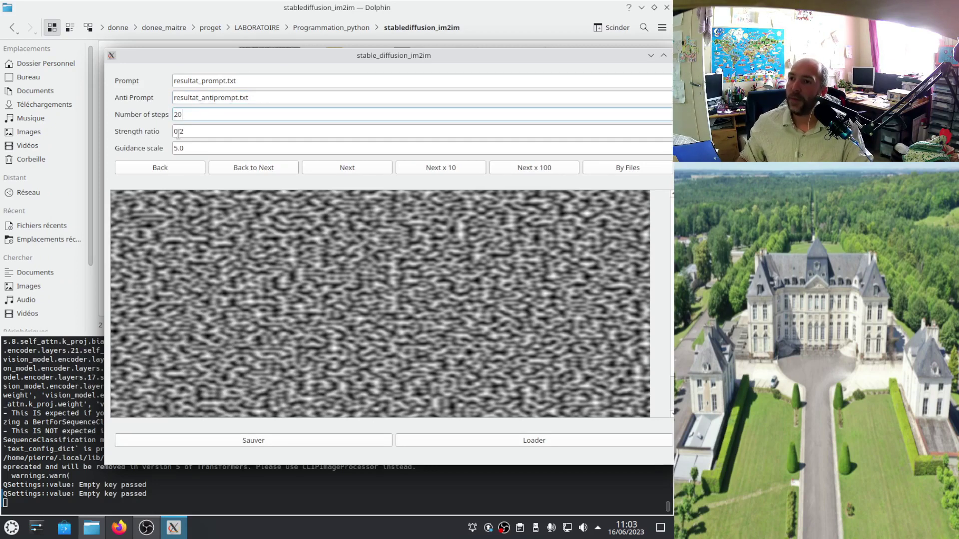
pyautogui.moveTo(181, 132); pyautogui.dragTo(243, 131)
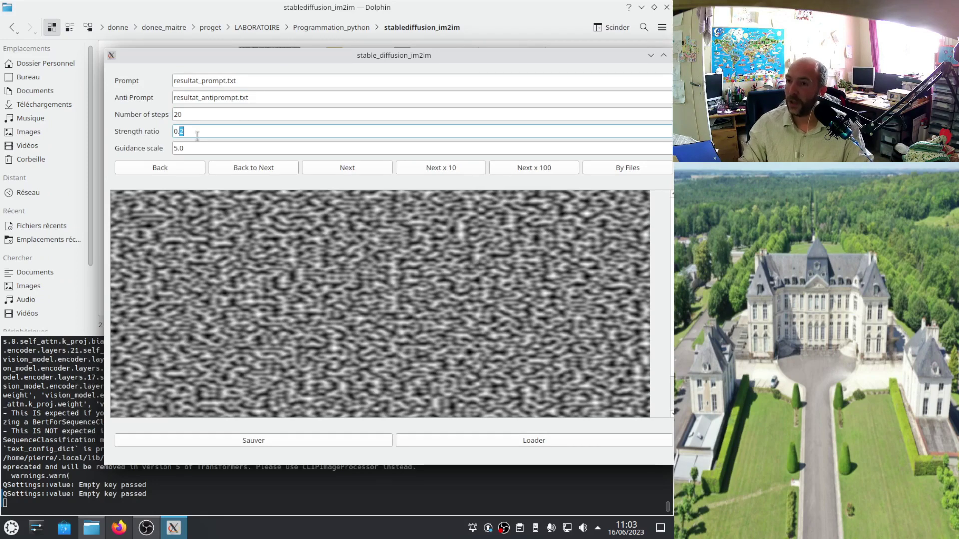
pyautogui.write('5')
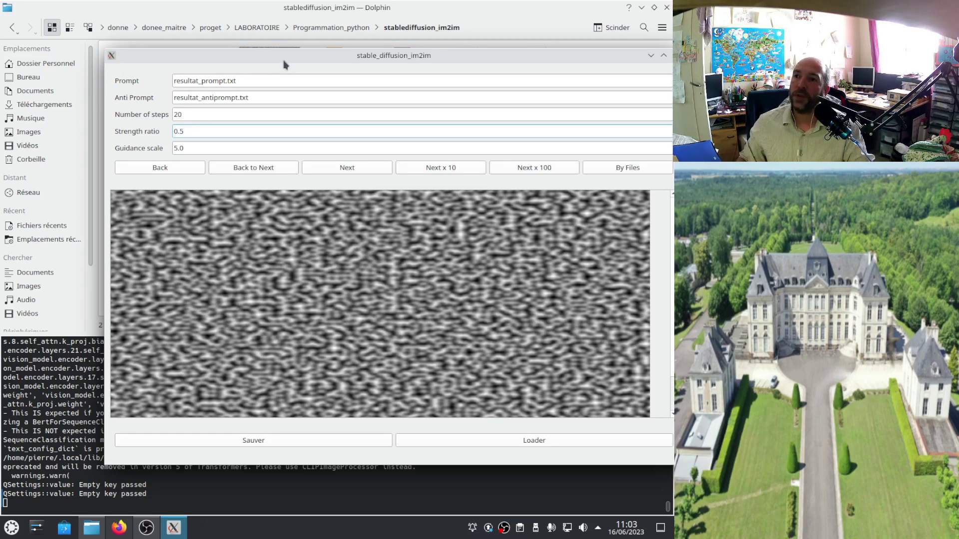
pyautogui.moveTo(289, 60); pyautogui.dragTo(231, 59)
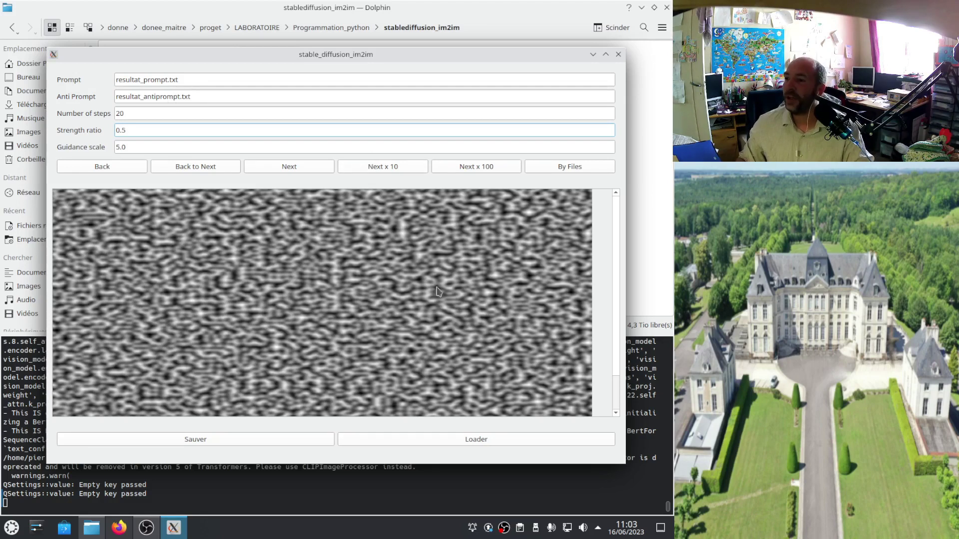
pyautogui.scroll(10, 300, 229)
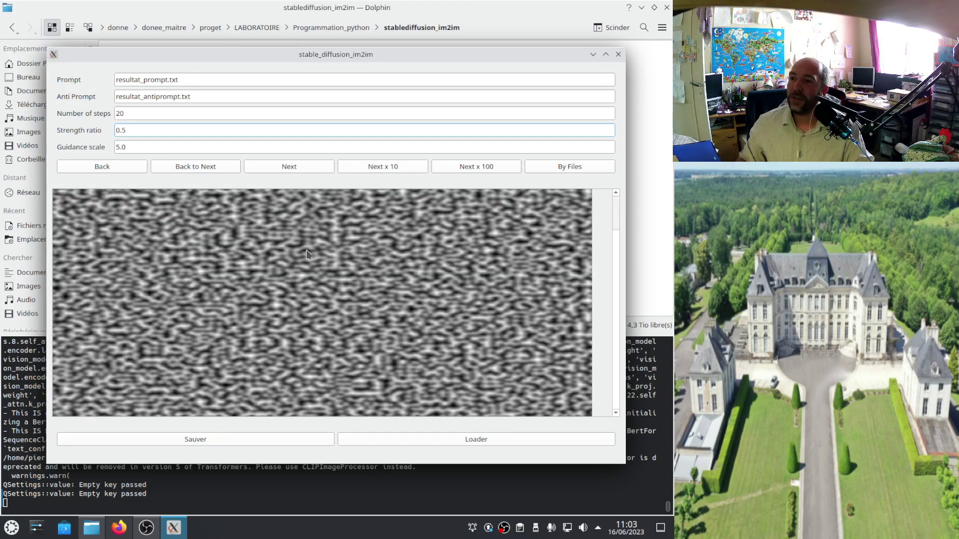
pyautogui.scroll(-10, 303, 303)
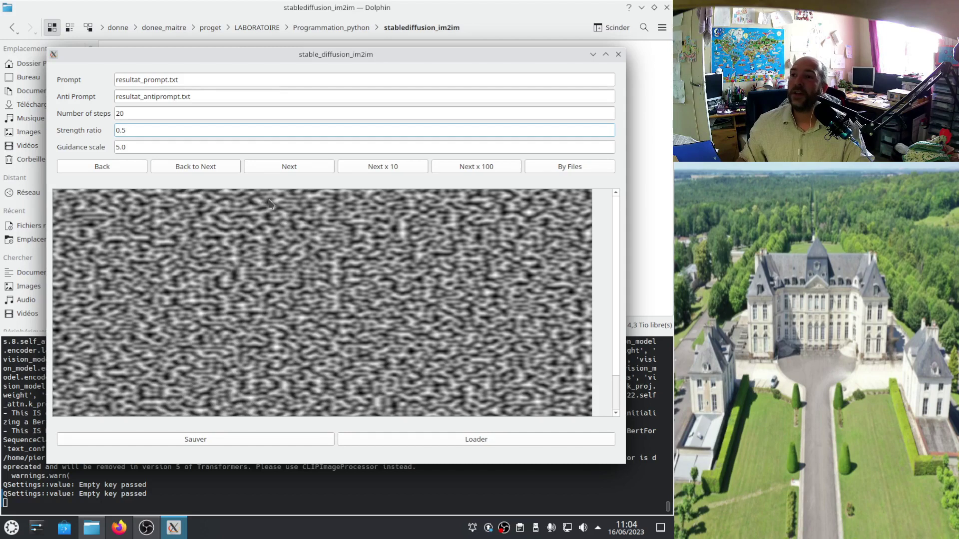
pyautogui.moveTo(283, 60); pyautogui.dragTo(250, 78)
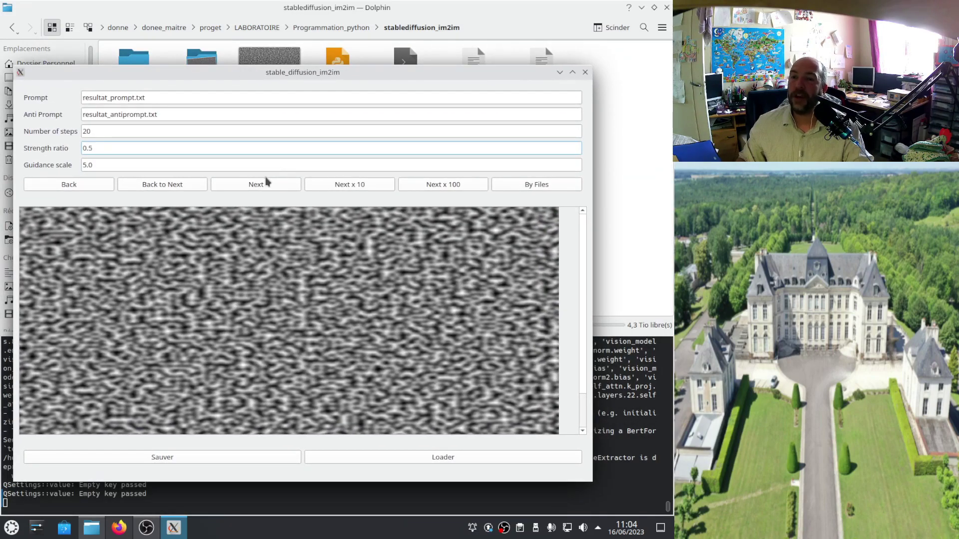
# Start By Files generation, minimize the generator, and open the resultats folder
pyautogui.click(538, 186)
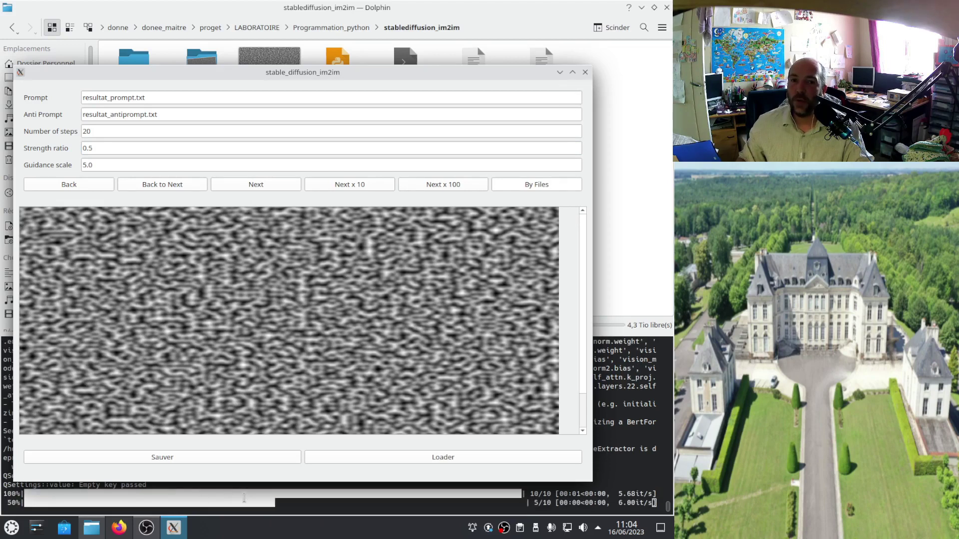
pyautogui.click(560, 72)
pyautogui.doubleClick(207, 72)
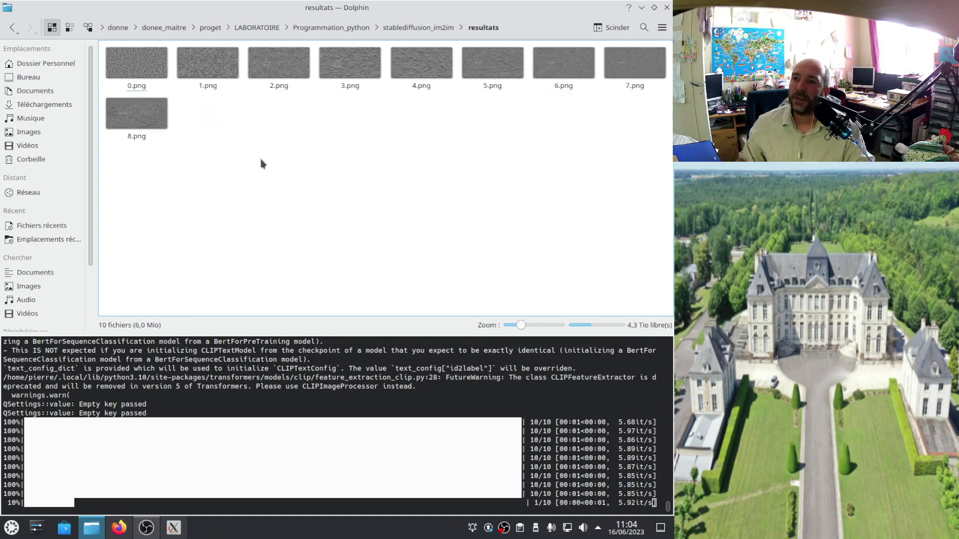
# View 9.png in Gwenview, step through the next four frames, then close the viewer
pyautogui.click(223, 123)
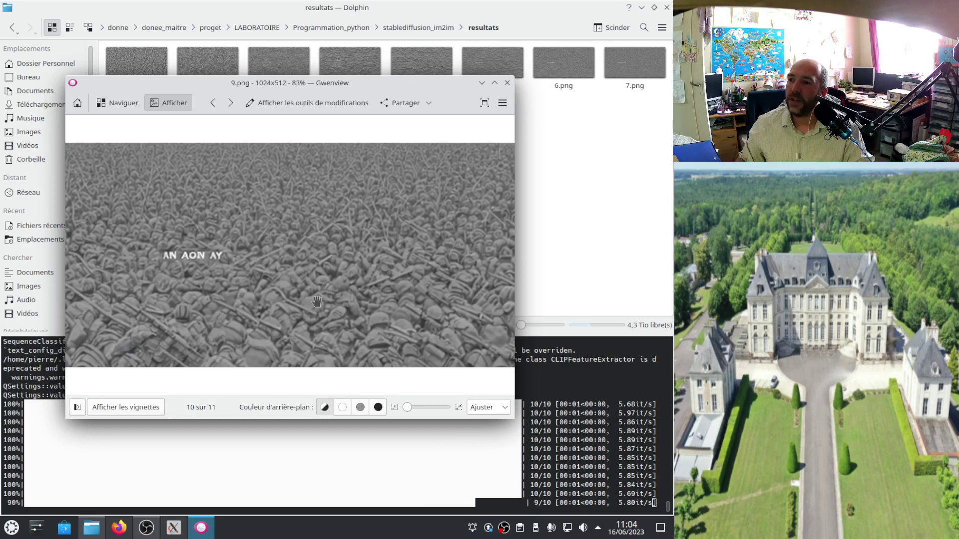
pyautogui.click(230, 103)
pyautogui.click(230, 105)
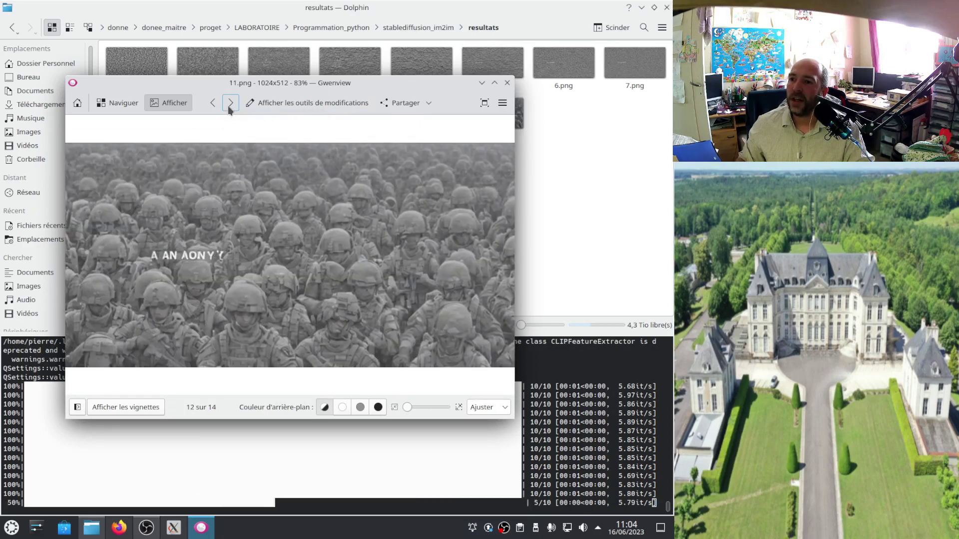
pyautogui.click(229, 105)
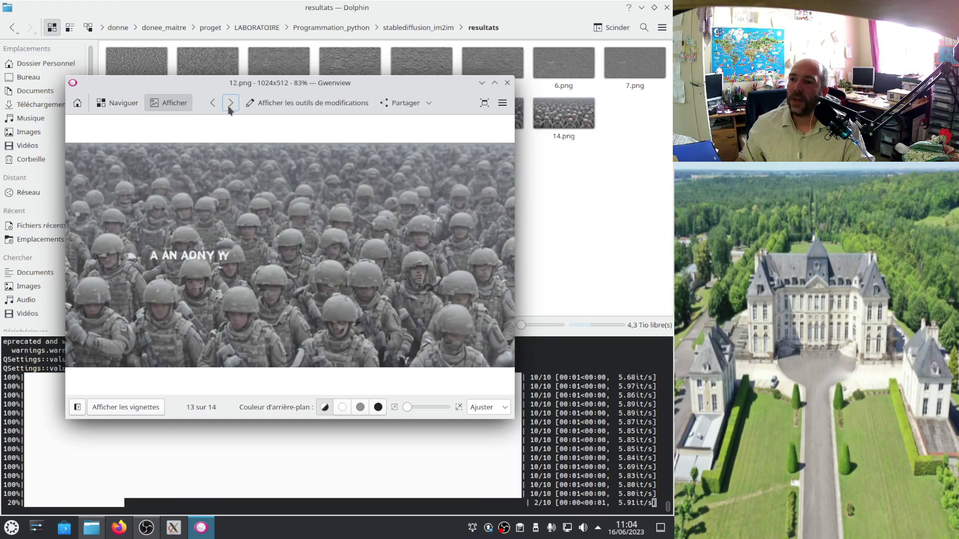
pyautogui.click(231, 103)
pyautogui.click(507, 83)
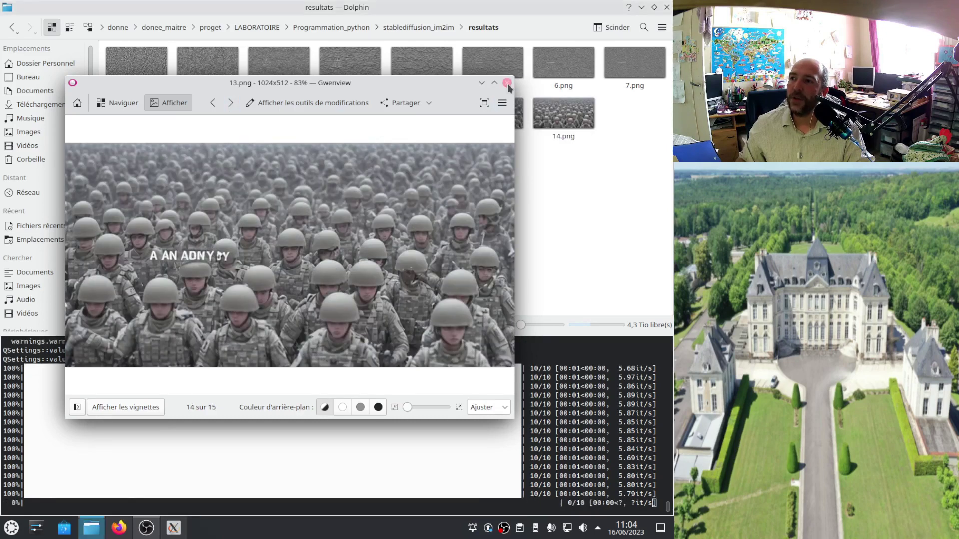
pyautogui.click(300, 197)
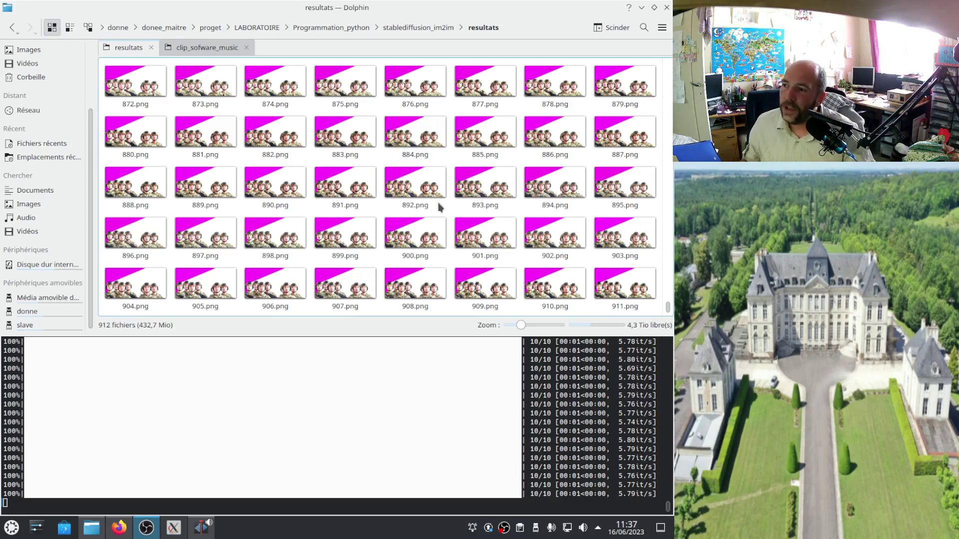
# Open compil.sh in Kate and inspect its ffmpeg command and compilation.mp4 output name
pyautogui.scroll(1, 437, 199)
pyautogui.scroll(-1, 444, 185)
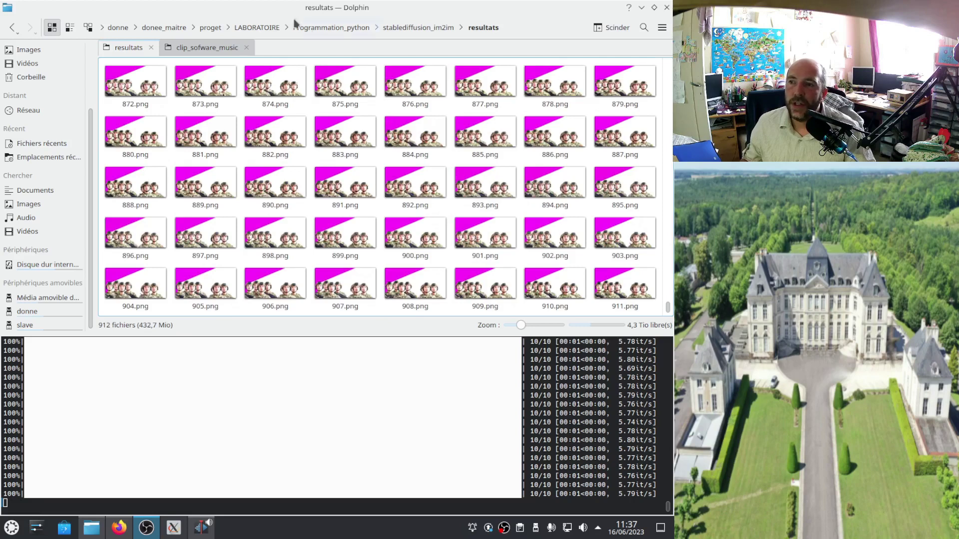
pyautogui.click(439, 29)
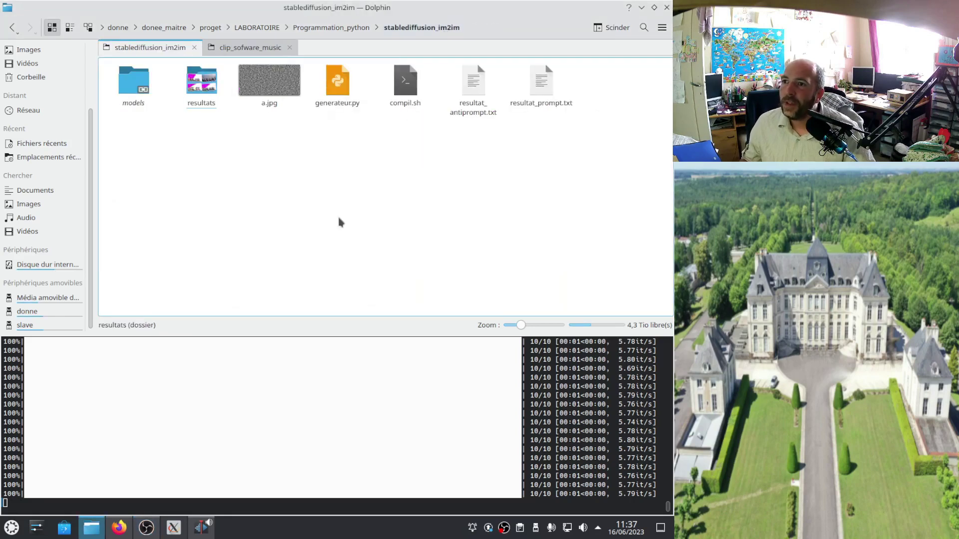
pyautogui.rightClick(410, 99)
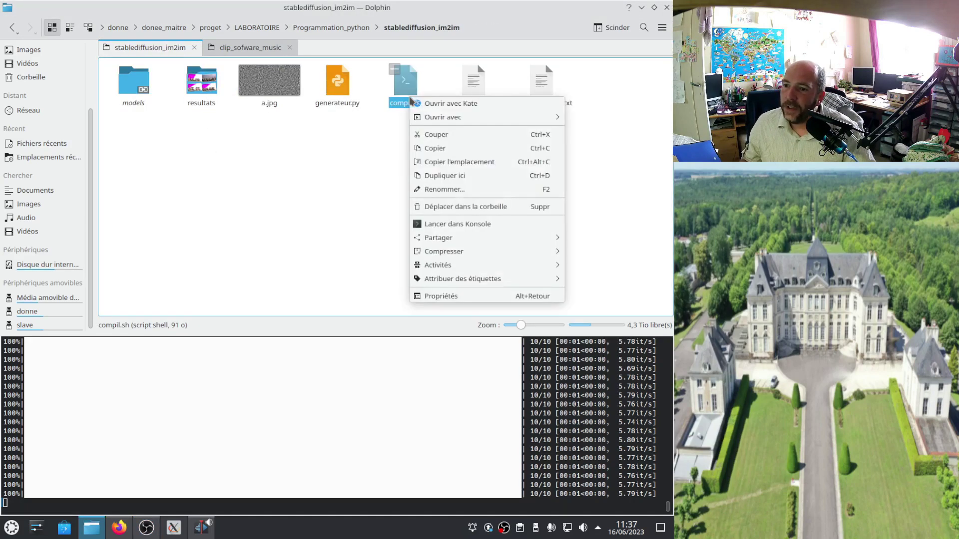
pyautogui.click(455, 104)
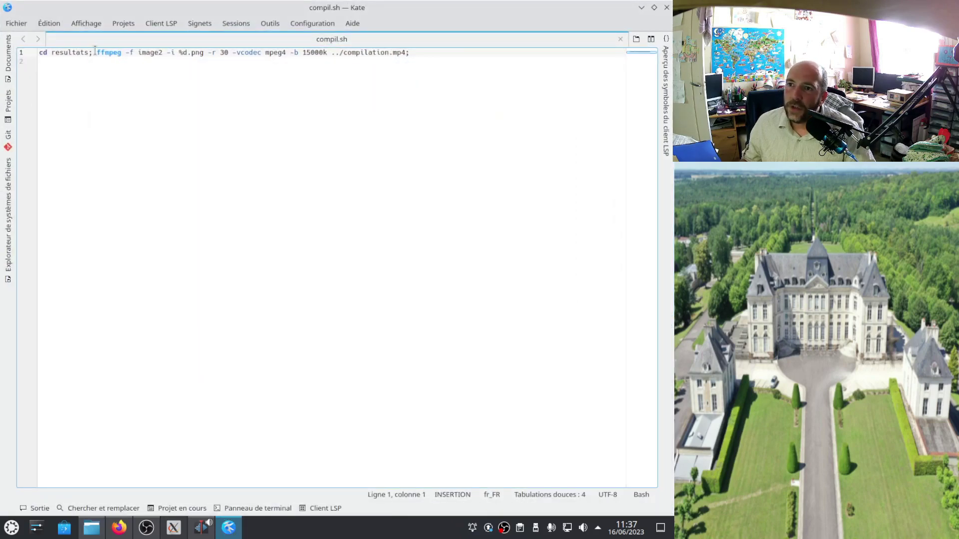
pyautogui.moveTo(95, 52); pyautogui.dragTo(101, 52)
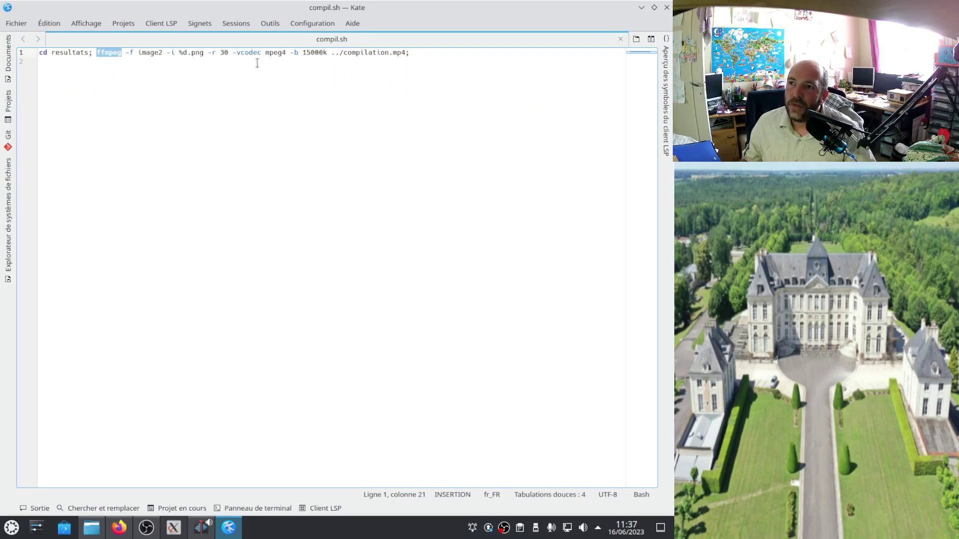
pyautogui.moveTo(298, 8); pyautogui.dragTo(272, 149)
pyautogui.doubleClick(273, 204)
# Close Kate and the generator, then run ./compil.sh to build compilation.mp4
pyautogui.click(451, 151)
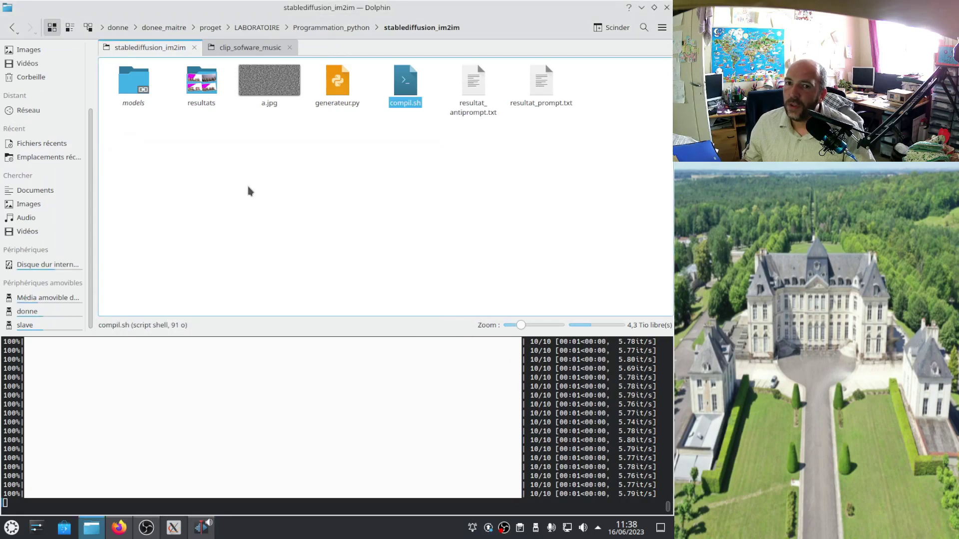
pyautogui.click(174, 528)
pyautogui.click(585, 72)
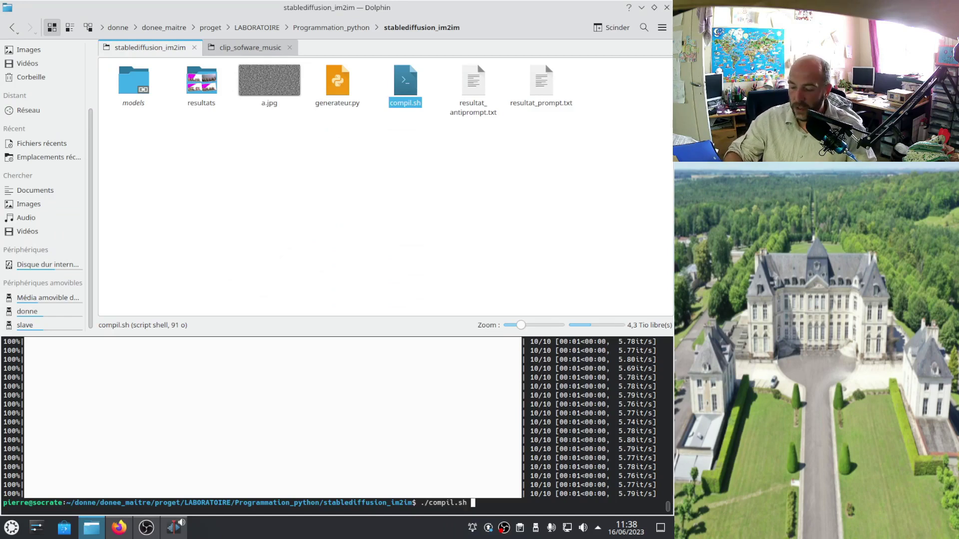
pyautogui.press('Return')
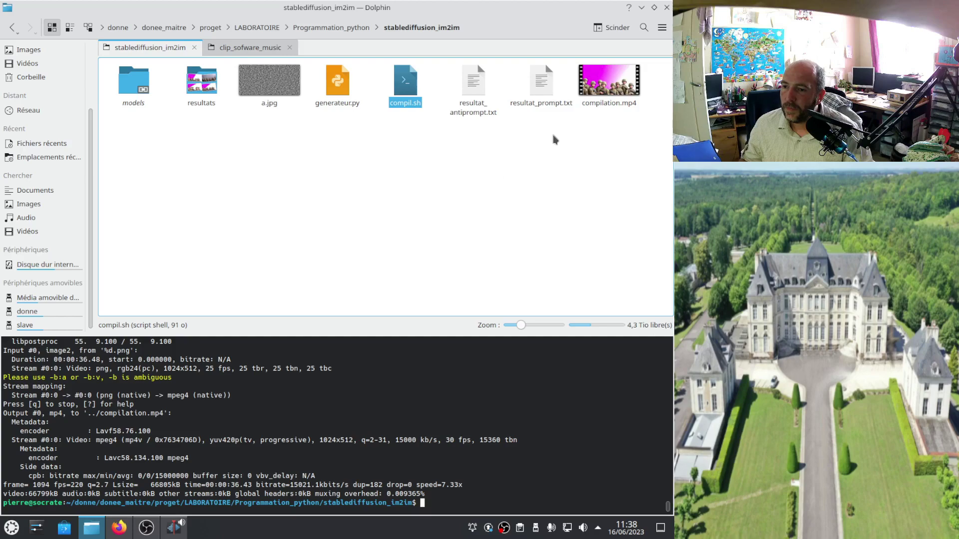
pyautogui.rightClick(583, 92)
# Open compilation.mp4 in VLC and let the soldier animation play to around 00:33
pyautogui.click(584, 95)
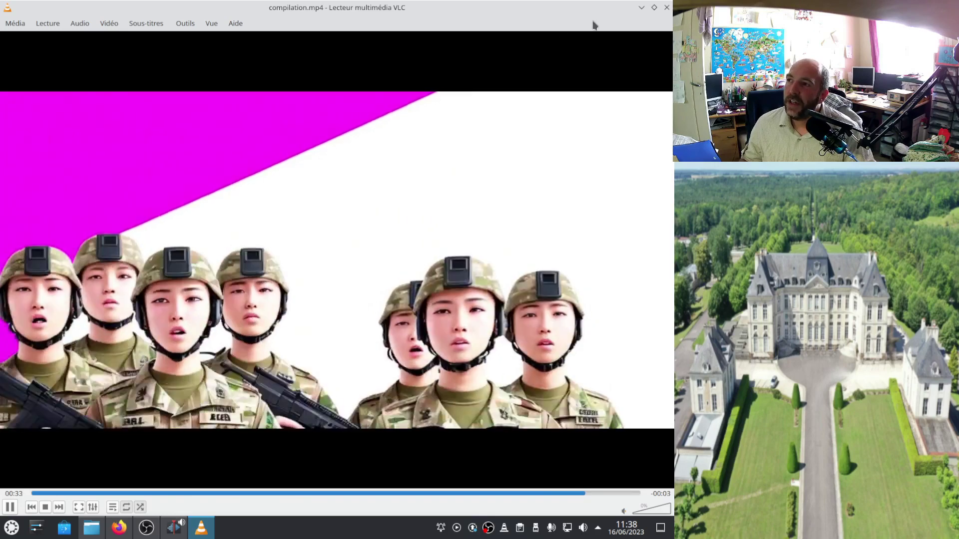
# Close VLC and launch Kdenlive by searching 'kden' in the application launcher
pyautogui.click(666, 7)
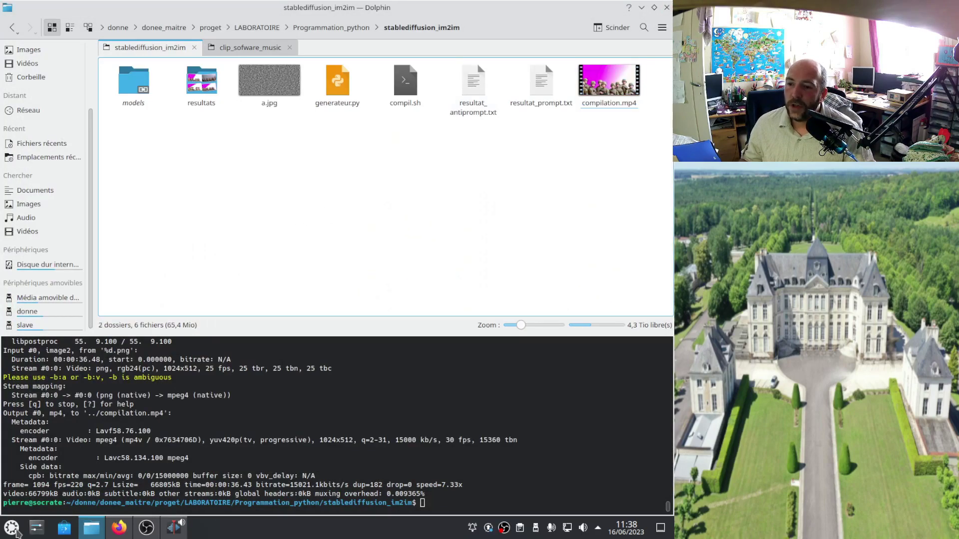
pyautogui.click(12, 530)
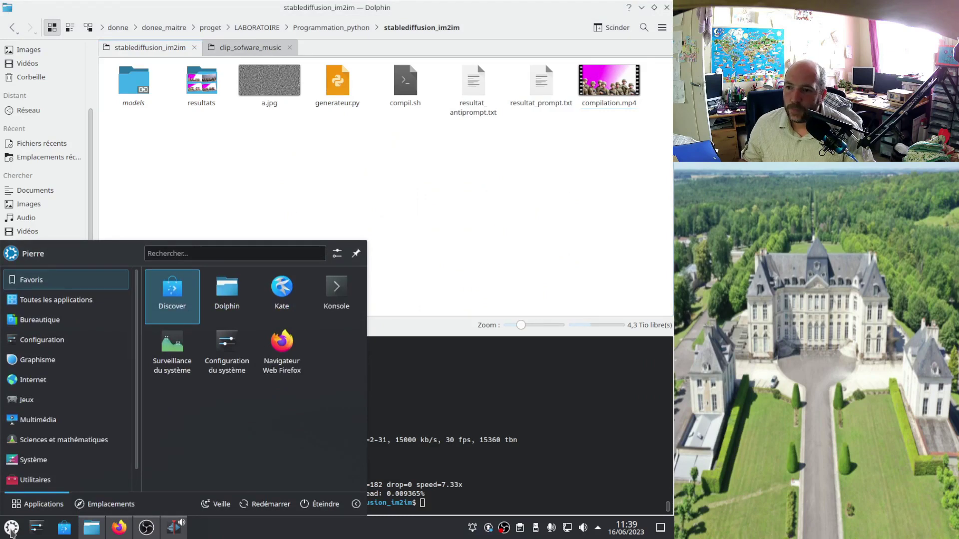
pyautogui.moveTo(68, 409)
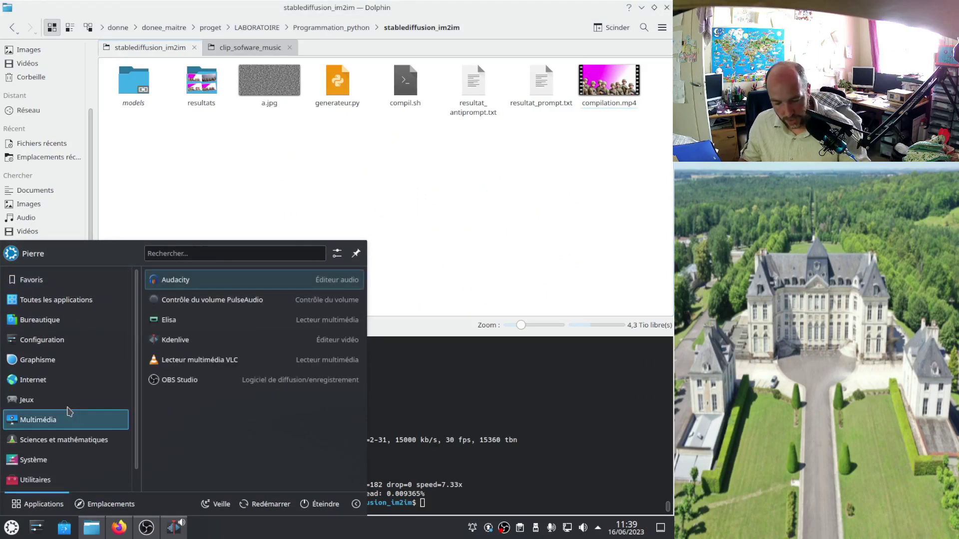
pyautogui.write('kden')
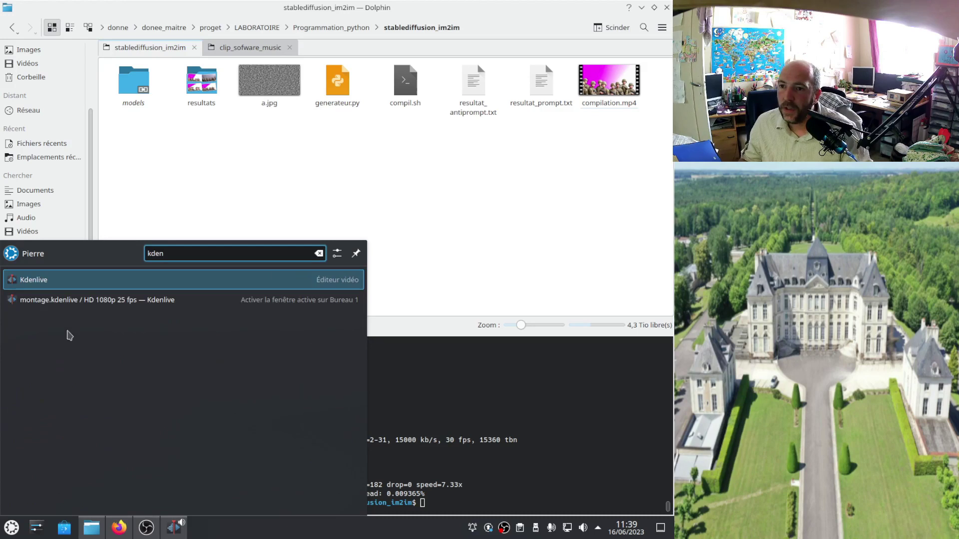
pyautogui.click(76, 284)
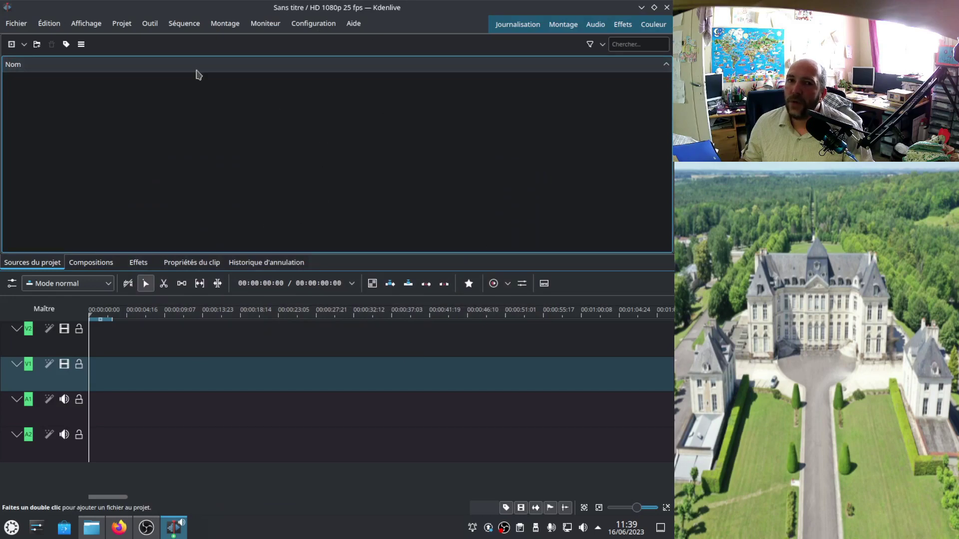
# Import compilation.mp4 into the Kdenlive bin, accepting the removable drive and keeping the 25 fps profile
pyautogui.moveTo(238, 6); pyautogui.dragTo(299, 145)
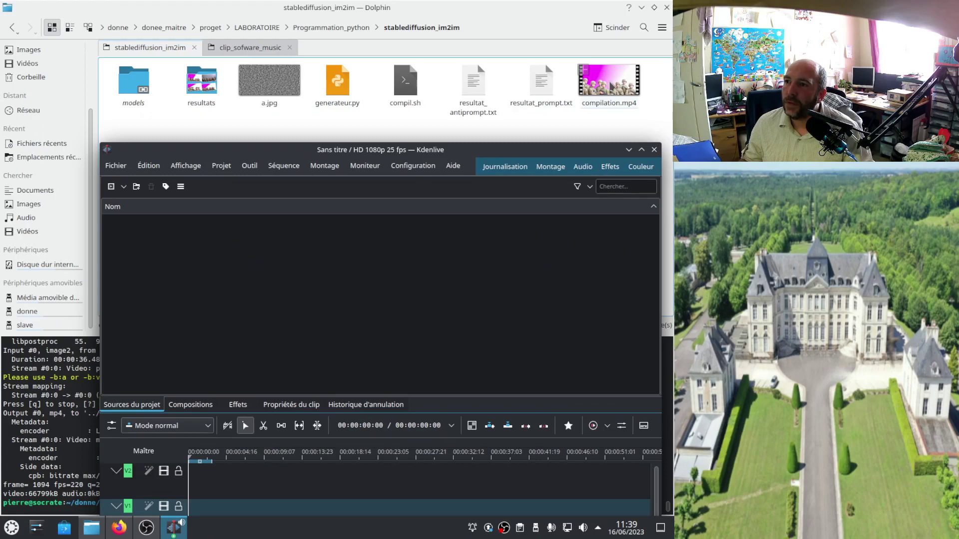
pyautogui.moveTo(610, 88); pyautogui.dragTo(209, 274)
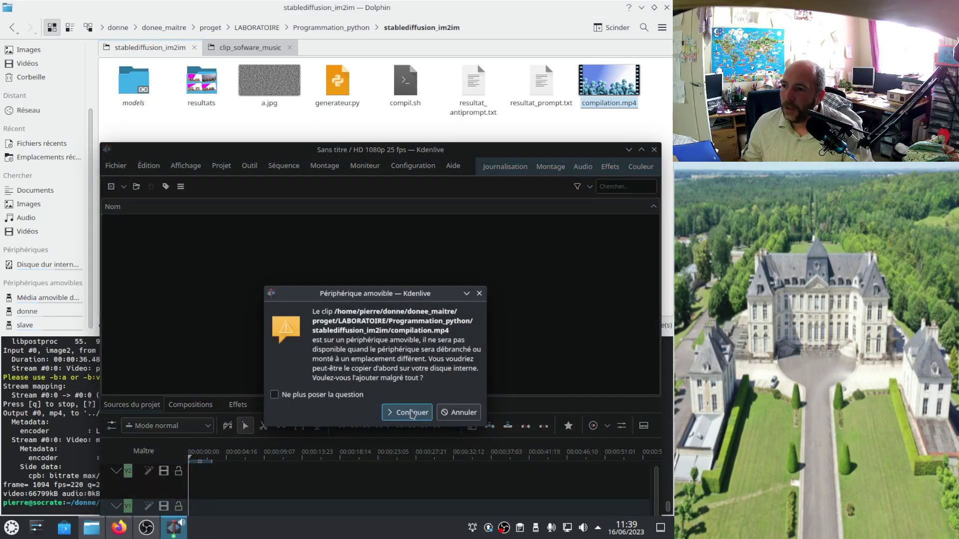
pyautogui.click(407, 412)
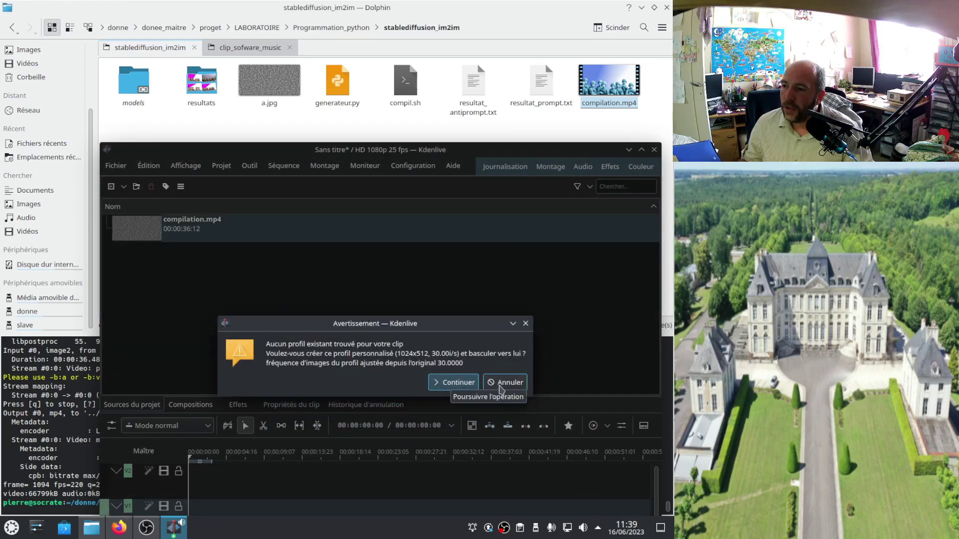
pyautogui.click(520, 382)
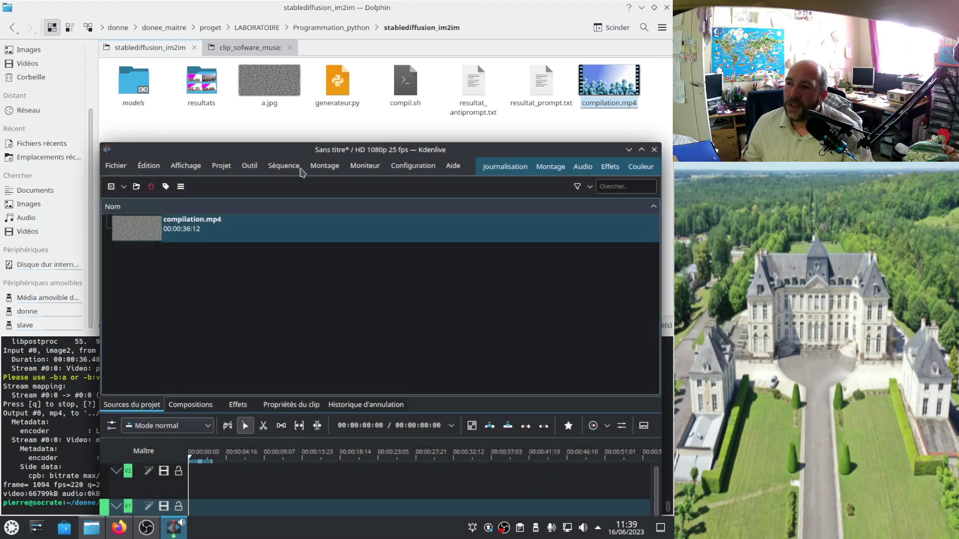
# Rearrange the windows so Dolphin's stablediffusion_son folder with cap.wav is visible again
pyautogui.moveTo(324, 150); pyautogui.dragTo(278, 79)
pyautogui.click(290, 9)
pyautogui.click(641, 8)
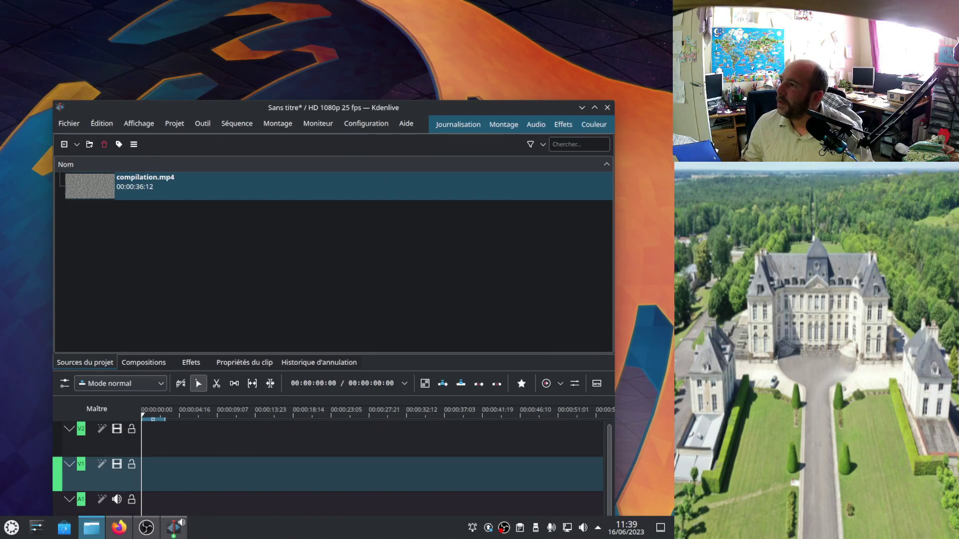
pyautogui.click(92, 528)
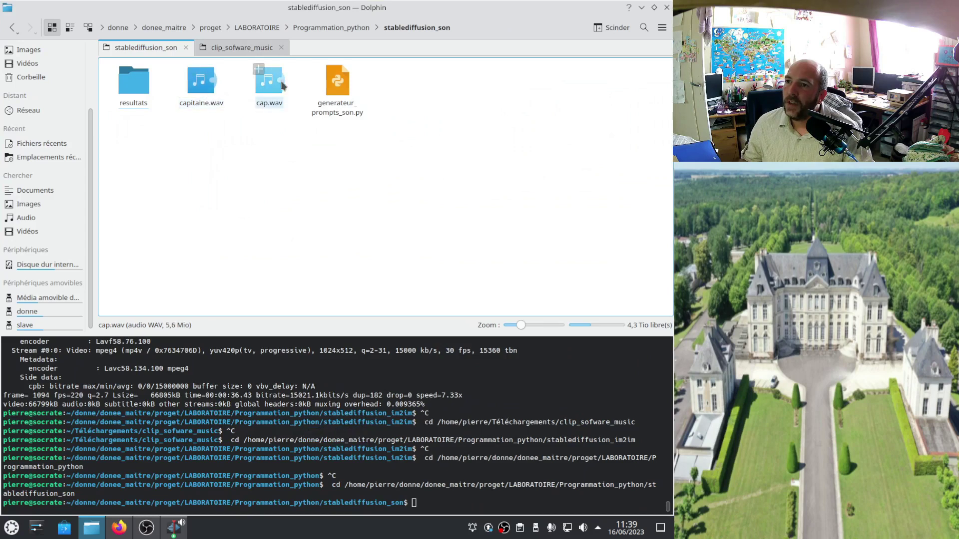
# Add cap.wav to the Kdenlive bin from the removable drive and maximize the editor window
pyautogui.moveTo(277, 81); pyautogui.dragTo(226, 247)
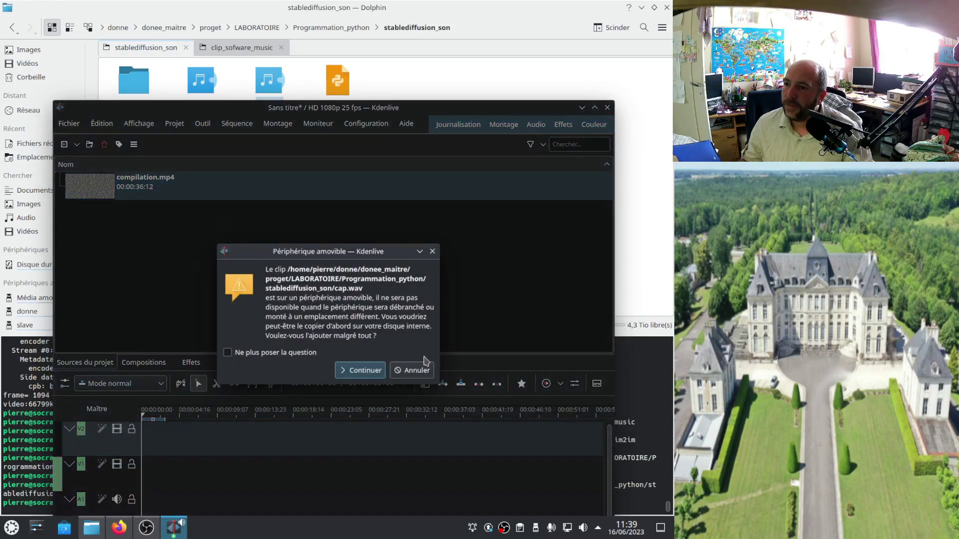
pyautogui.click(363, 383)
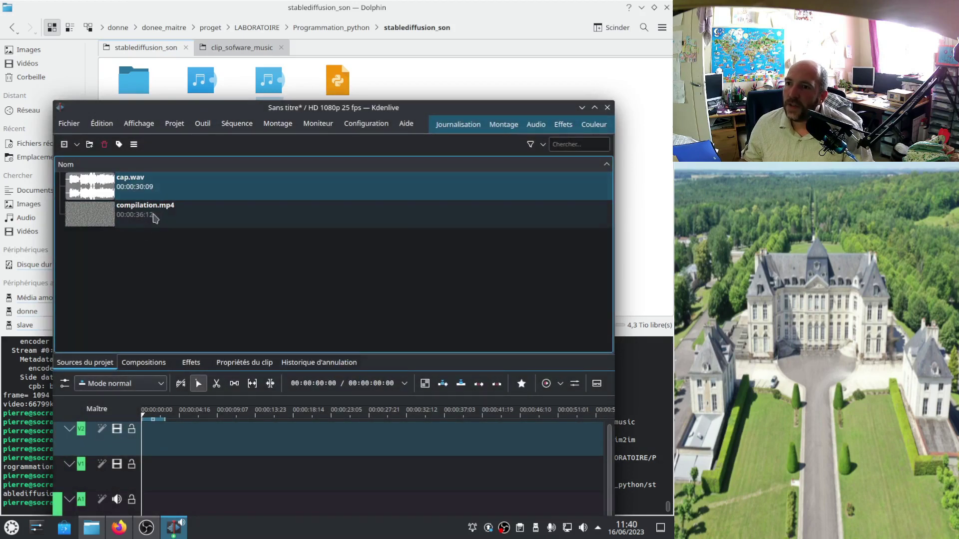
pyautogui.doubleClick(292, 111)
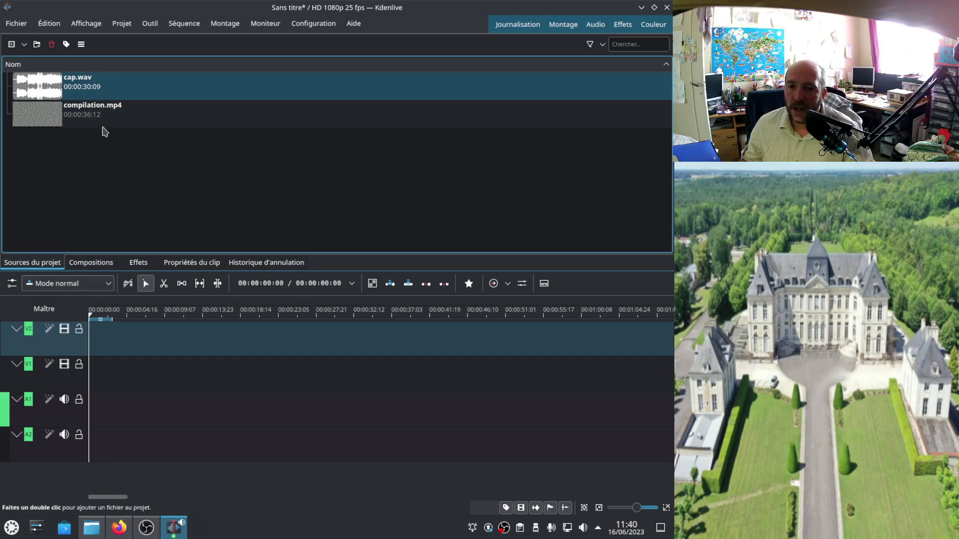
# Place compilation.mp4 on V1 and cap.wav on A1, then set the video speed to 110%
pyautogui.moveTo(85, 125); pyautogui.dragTo(86, 382)
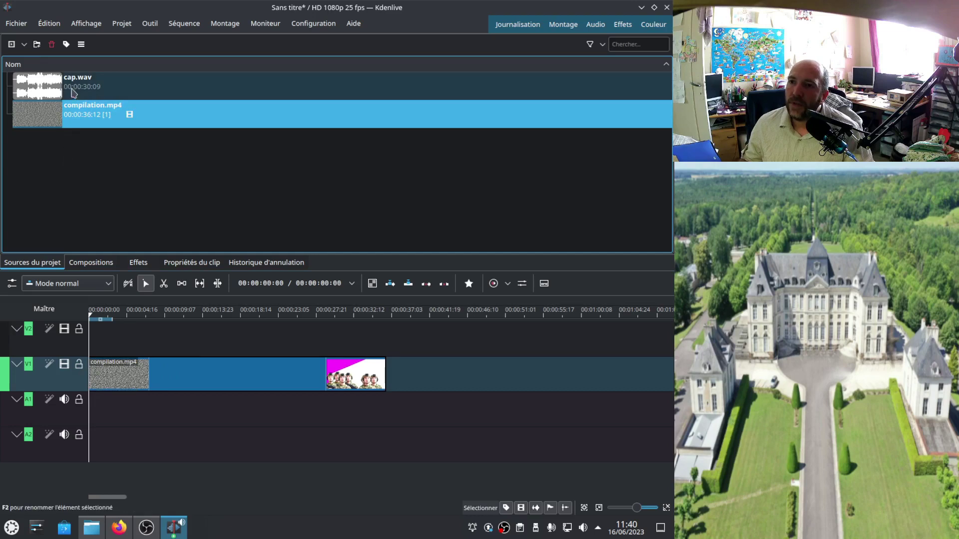
pyautogui.moveTo(74, 90); pyautogui.dragTo(92, 411)
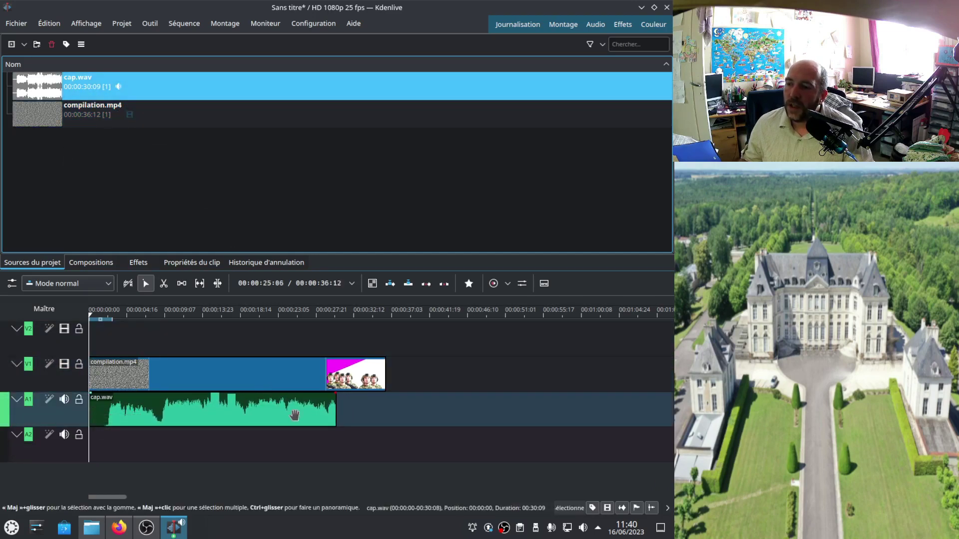
pyautogui.click(274, 368)
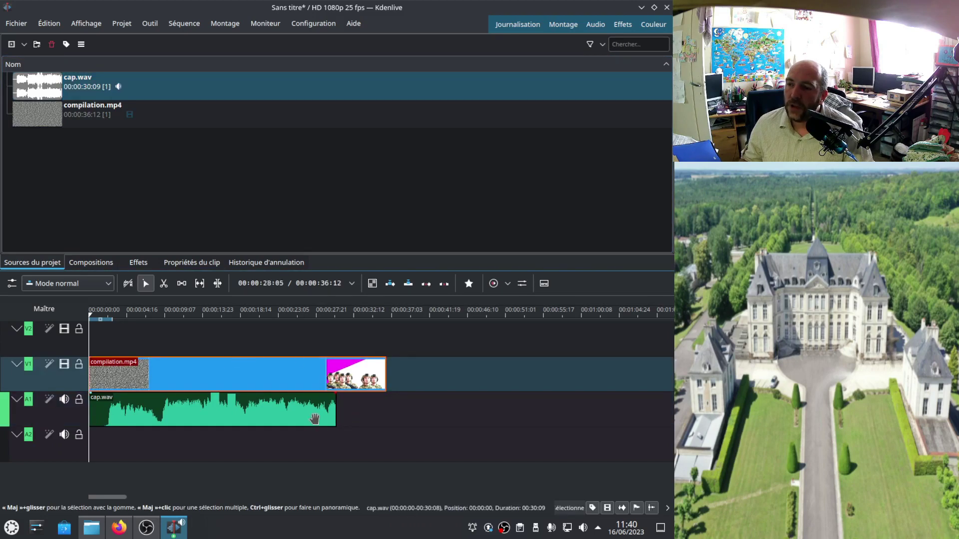
pyautogui.rightClick(243, 370)
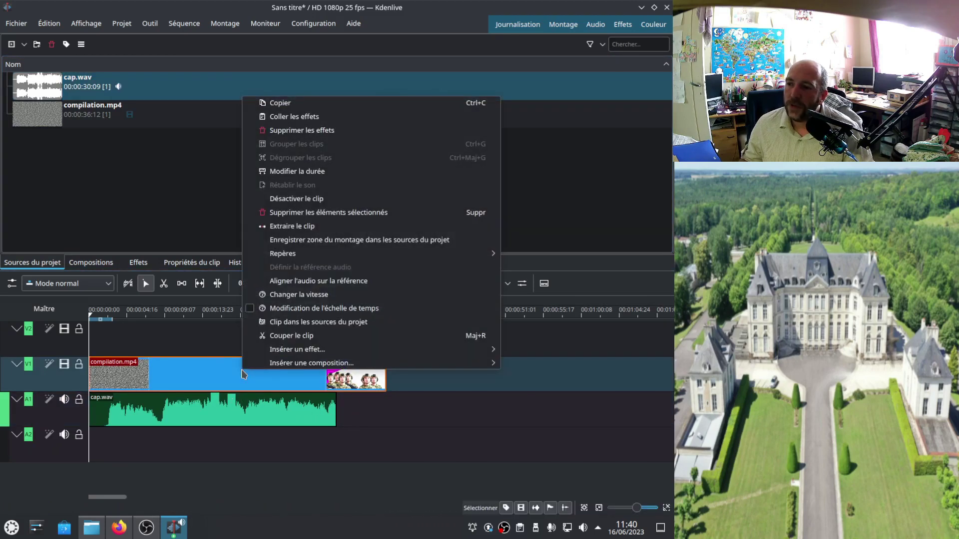
pyautogui.click(344, 294)
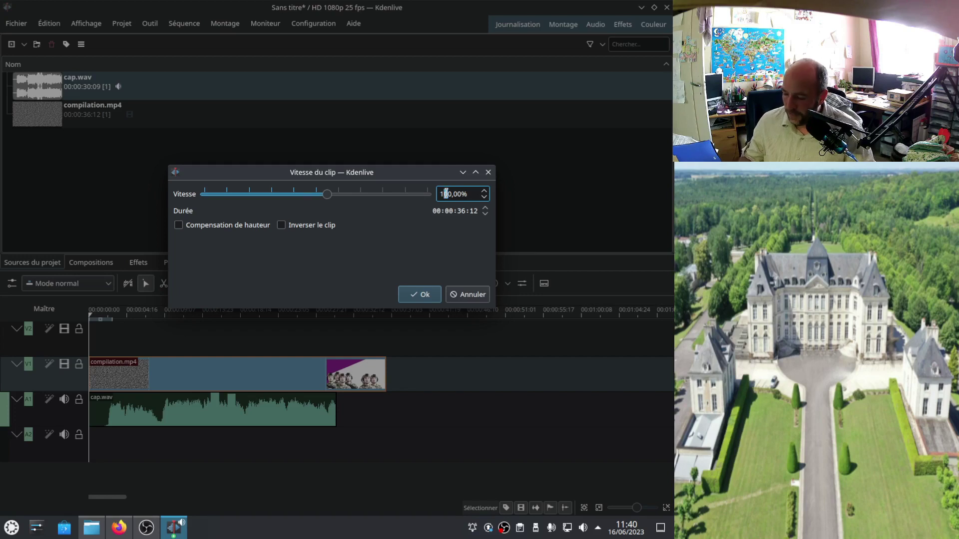
pyautogui.click(405, 297)
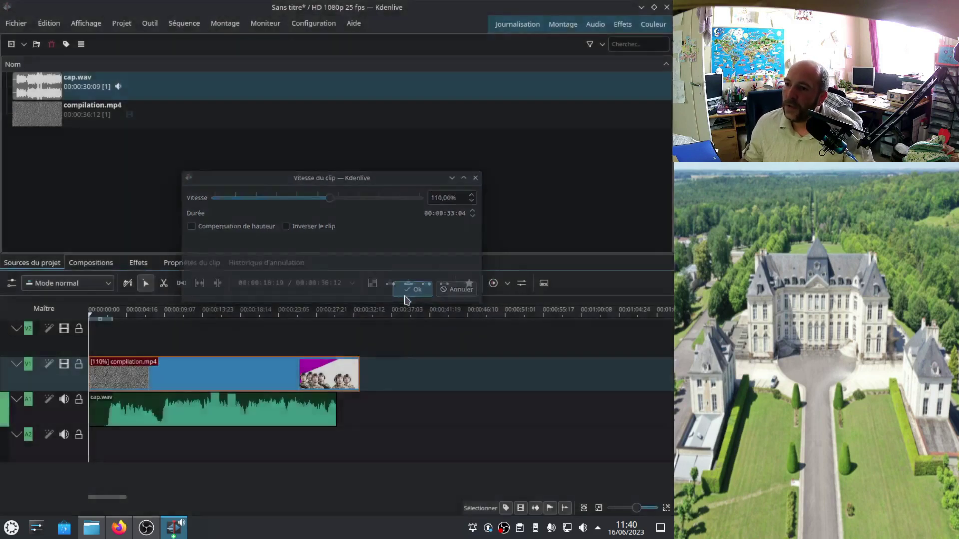
# Raise compilation.mp4's speed to 120% and check on the timeline that both clips end together
pyautogui.rightClick(281, 375)
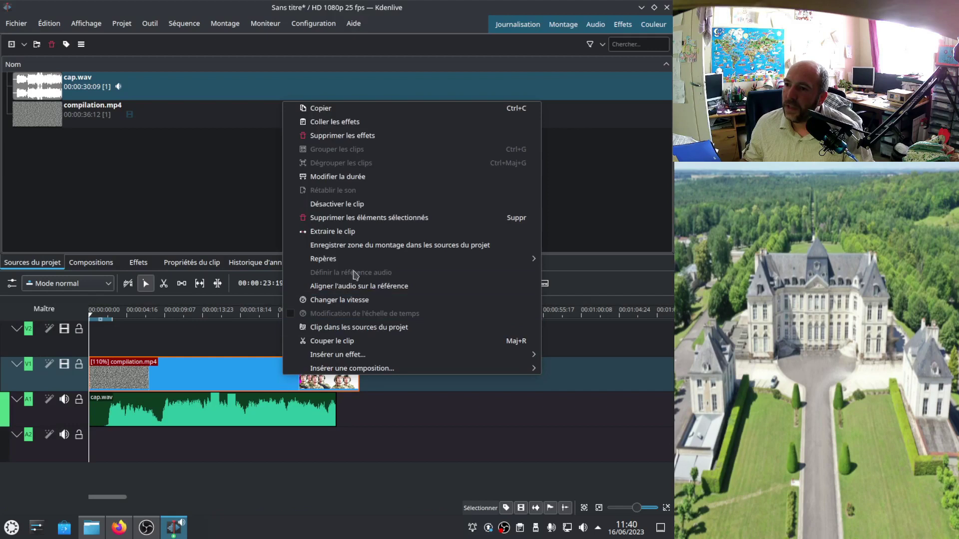
pyautogui.click(376, 301)
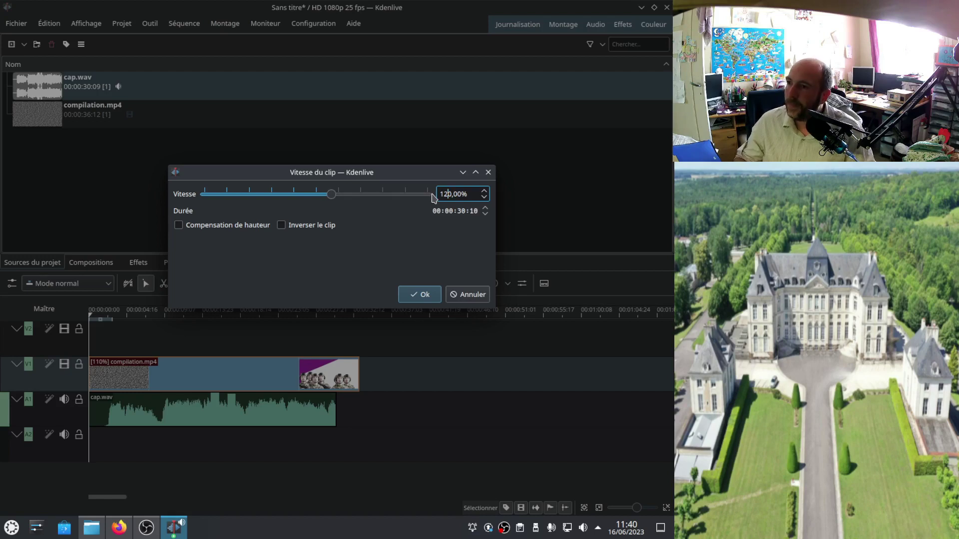
pyautogui.click(421, 295)
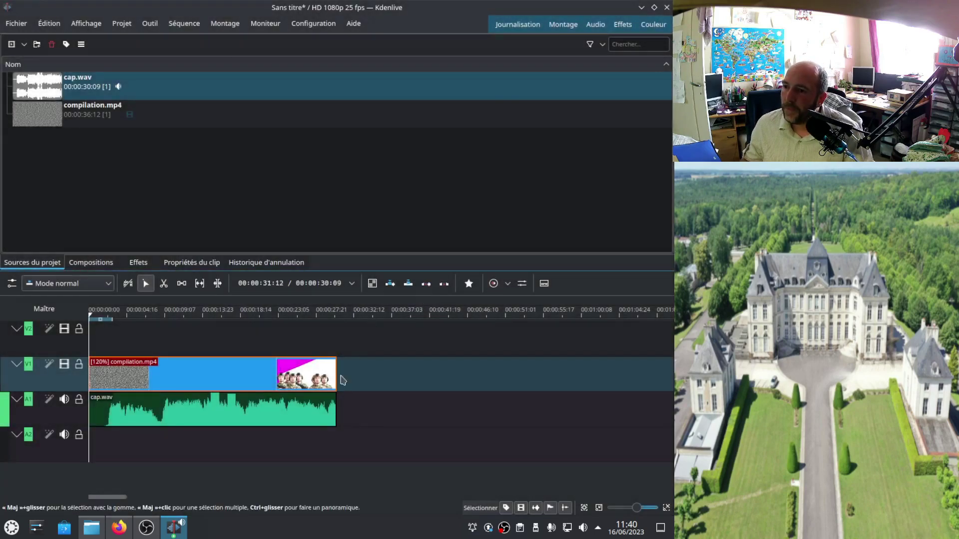
pyautogui.scroll(5, 343, 398)
pyautogui.scroll(2, 343, 400)
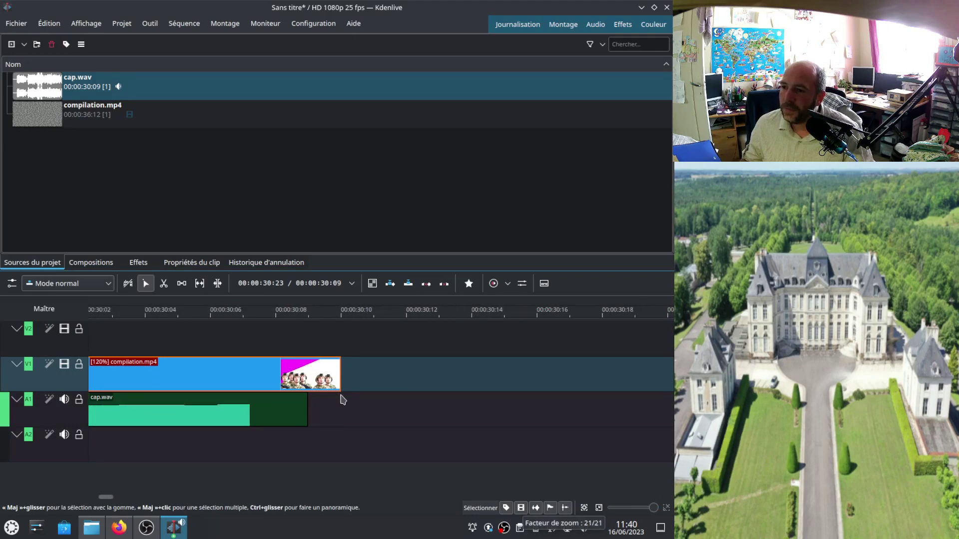
pyautogui.scroll(-8, 343, 400)
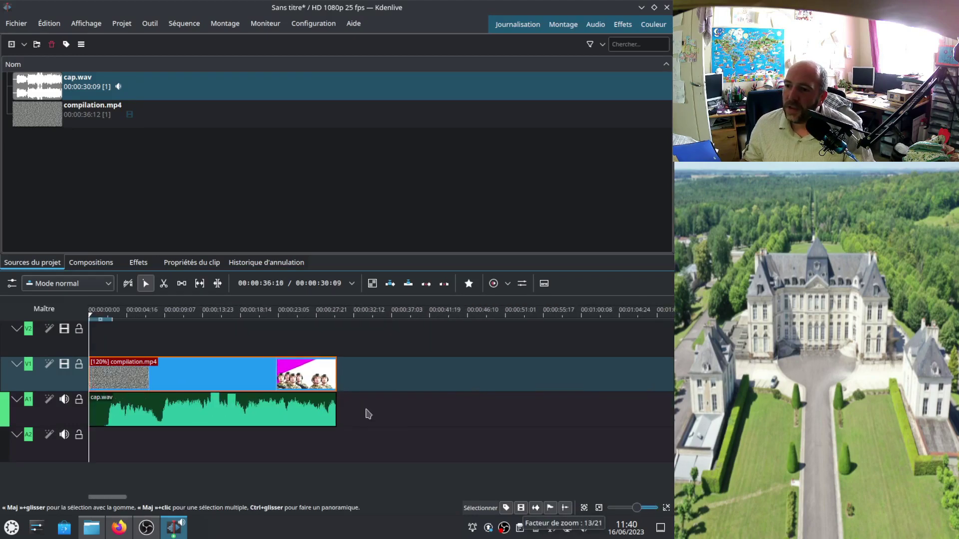
pyautogui.scroll(2, 100, 444)
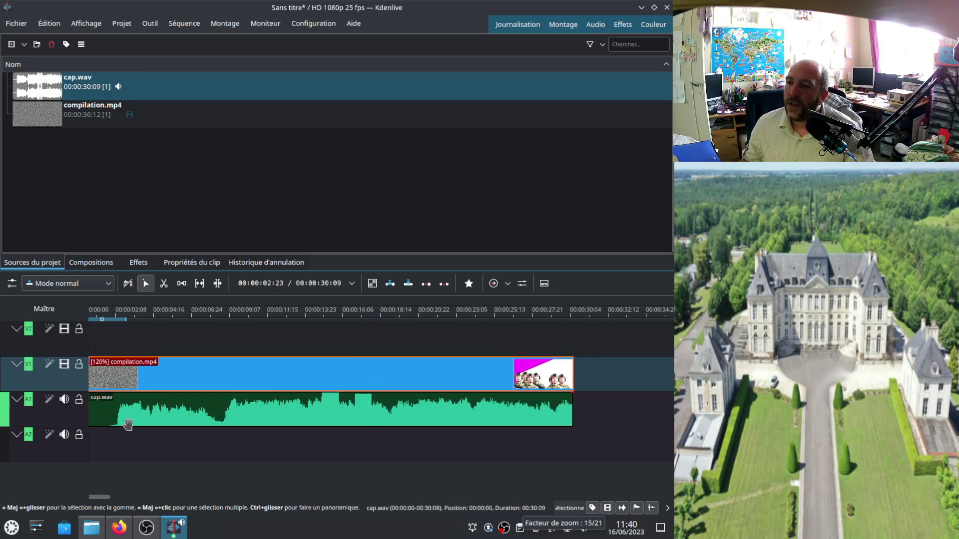
pyautogui.scroll(1, 110, 454)
pyautogui.click(110, 454)
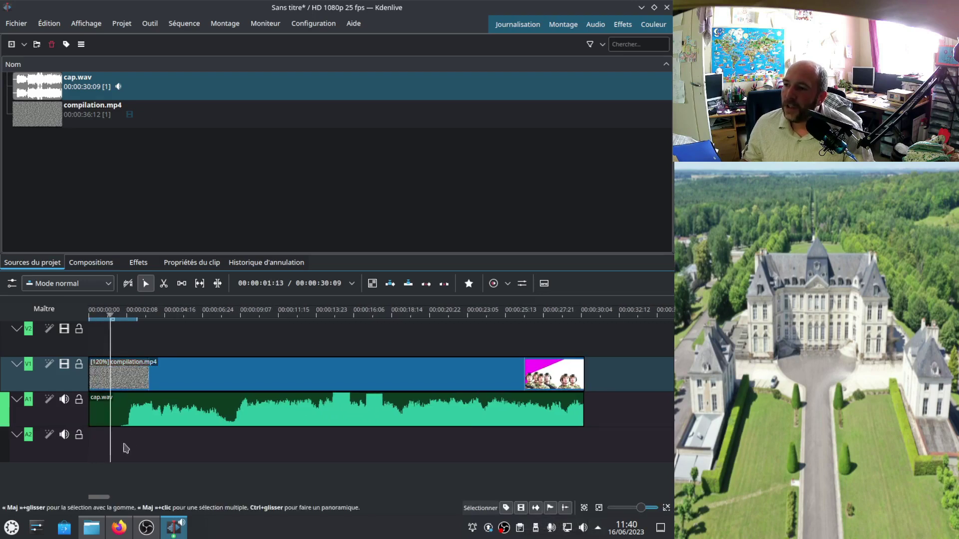
pyautogui.moveTo(129, 447); pyautogui.dragTo(247, 446)
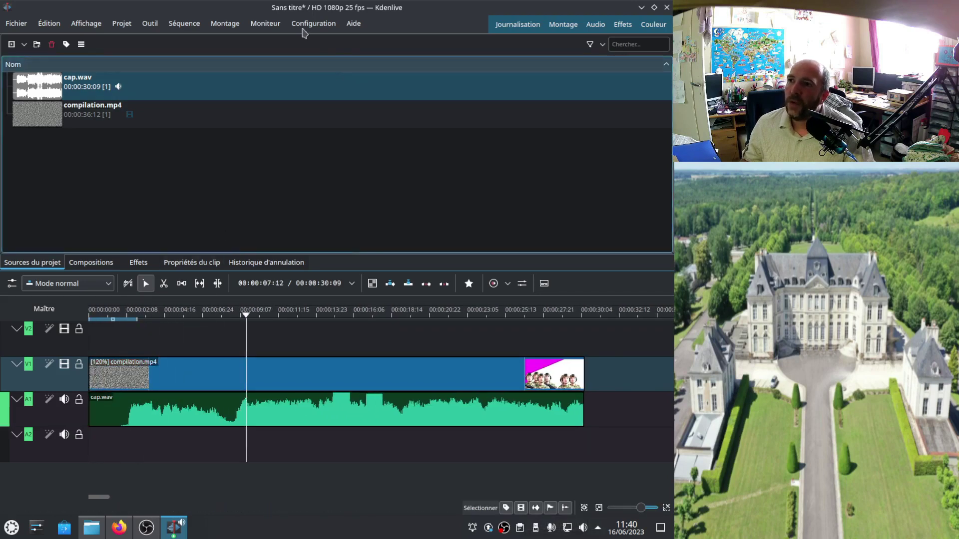
# Render the project to Sans titre.mp4 in MP4-H264/AAC format and close the finished render window
pyautogui.click(115, 26)
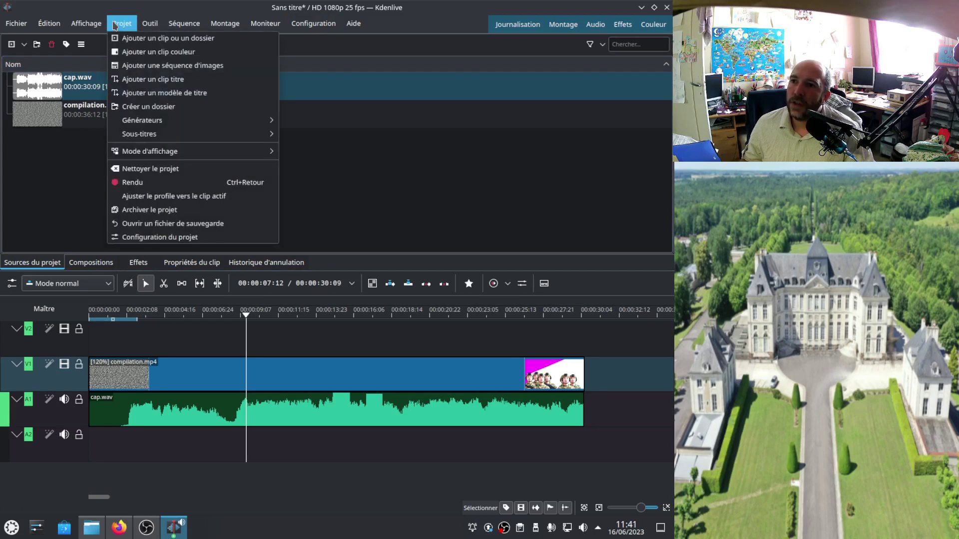
pyautogui.click(165, 185)
pyautogui.click(253, 220)
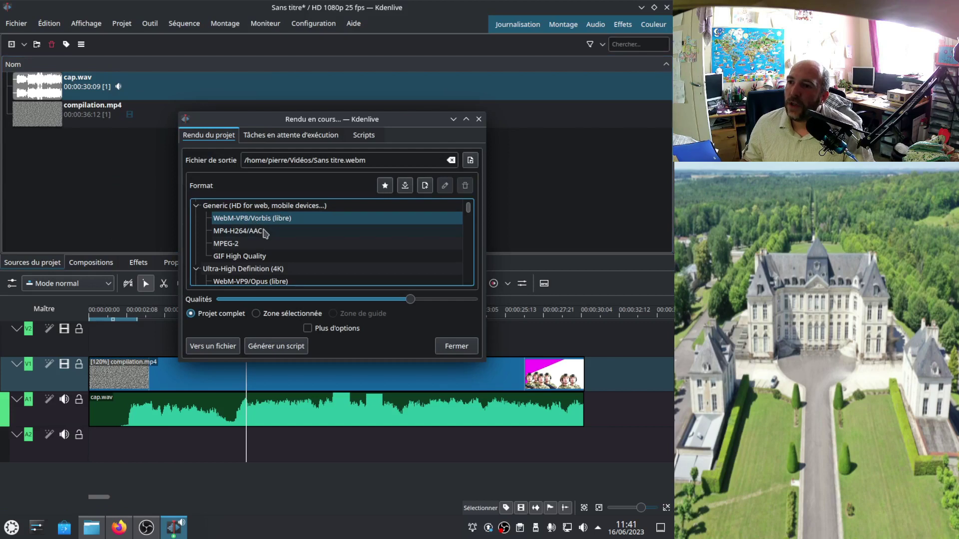
pyautogui.click(265, 233)
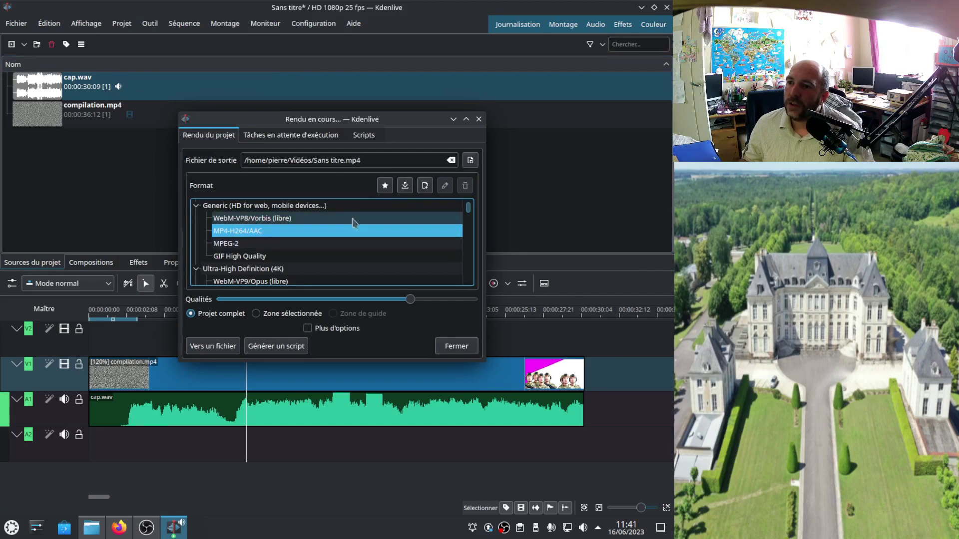
pyautogui.click(209, 346)
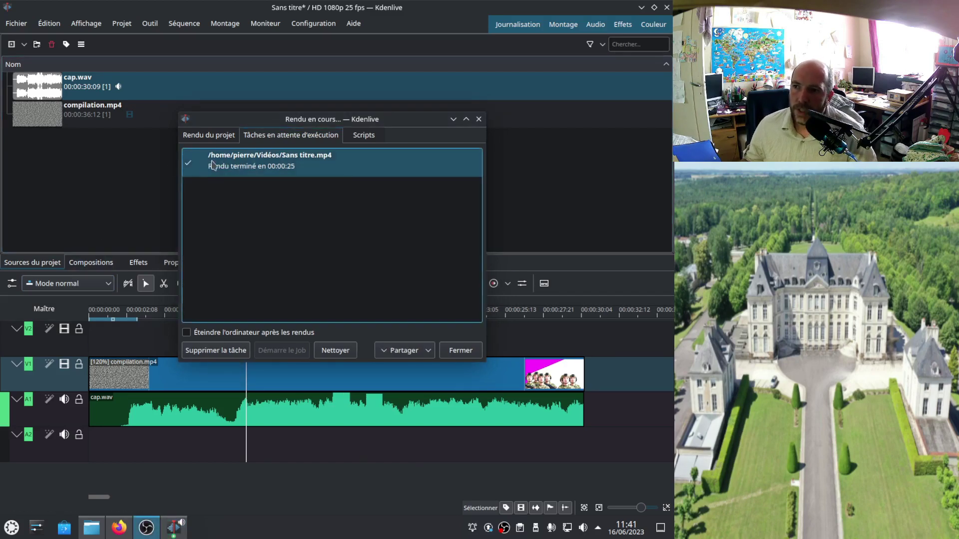
pyautogui.click(460, 350)
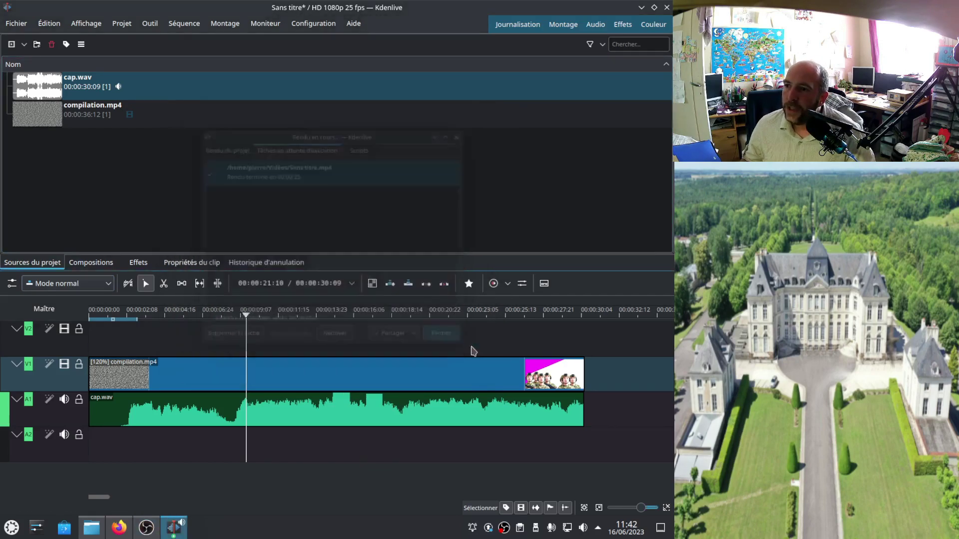
# Quit Kdenlive without saving and open Sans titre.mp4 from Vidéos in VLC media player
pyautogui.click(667, 7)
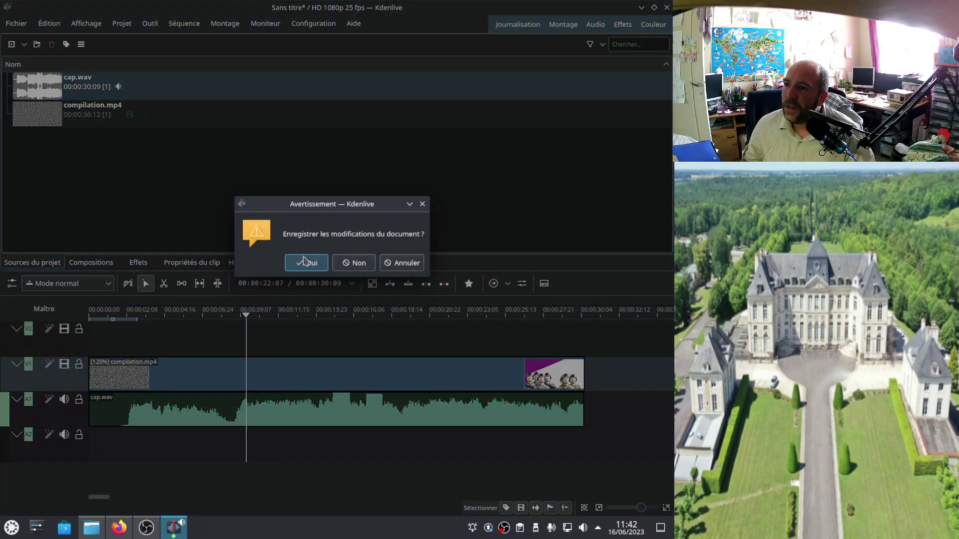
pyautogui.click(358, 267)
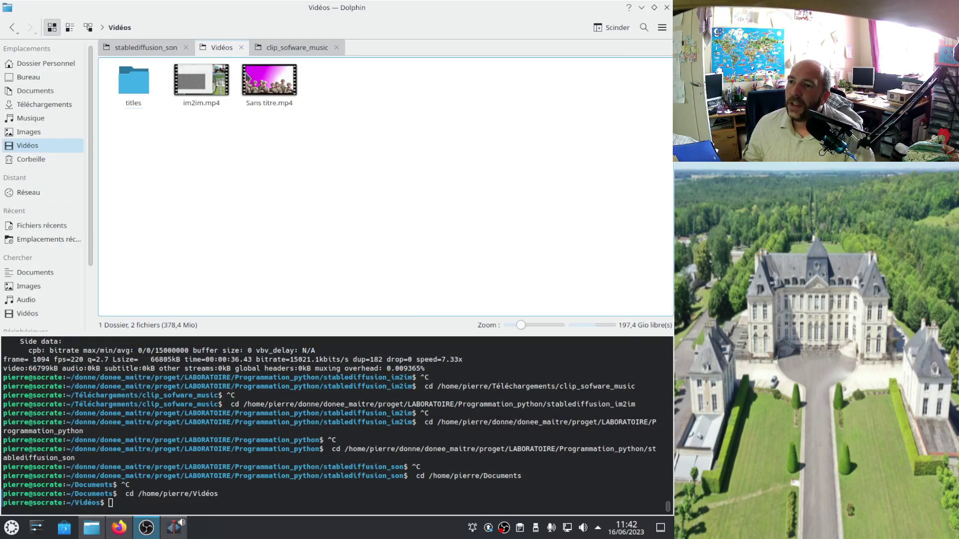
pyautogui.rightClick(269, 85)
pyautogui.click(305, 91)
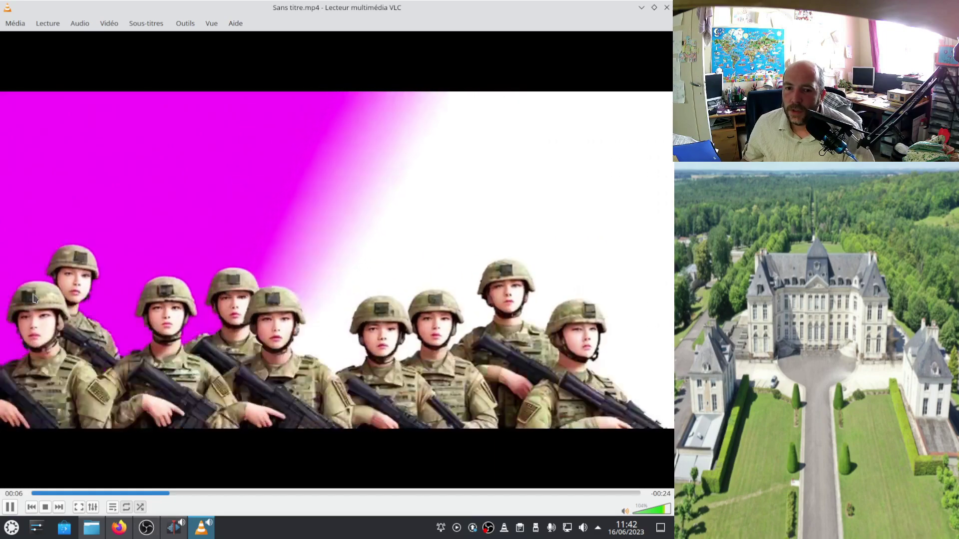
# Lower VLC's volume to about 50% and replay Sans titre.mp4 from around 00:12 several times
pyautogui.click(650, 512)
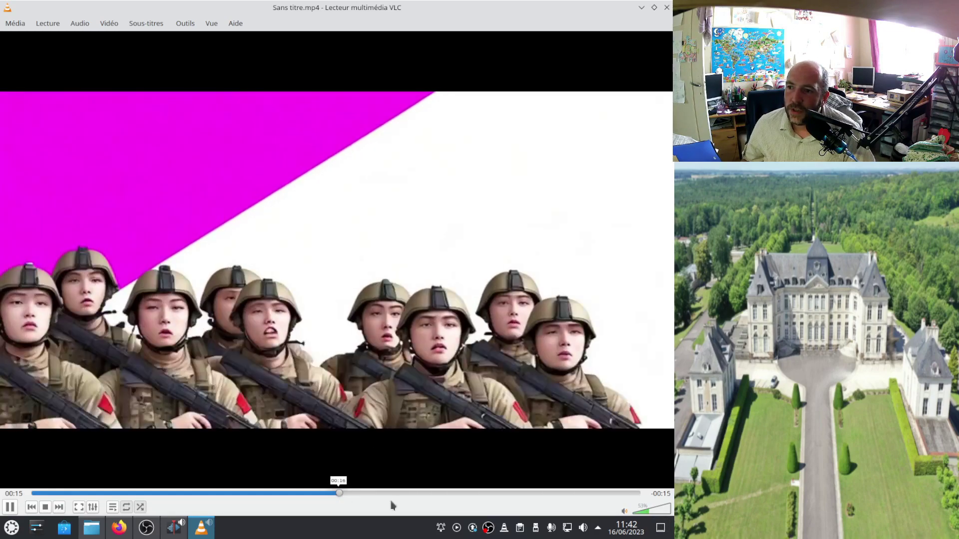
pyautogui.scroll(-2, 647, 517)
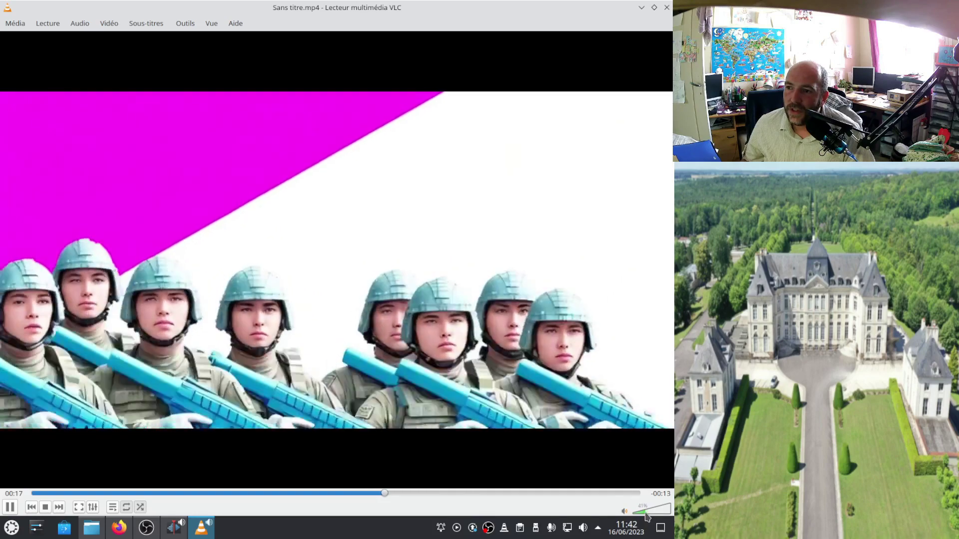
pyautogui.click(281, 494)
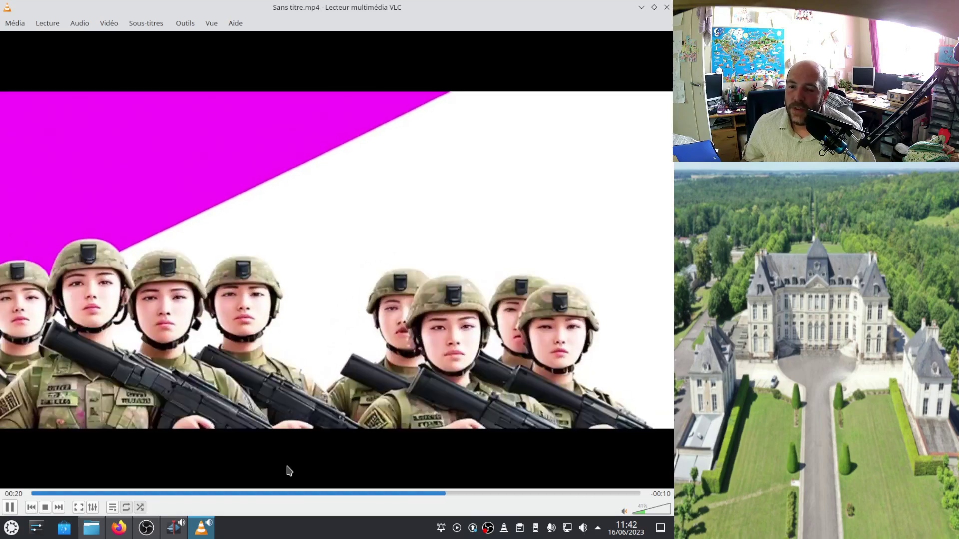
pyautogui.click(283, 494)
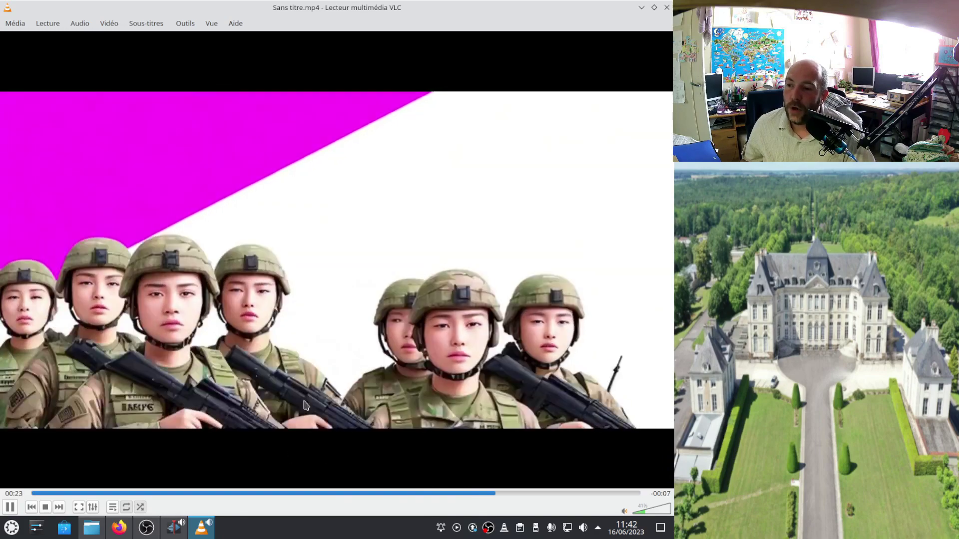
pyautogui.click(295, 494)
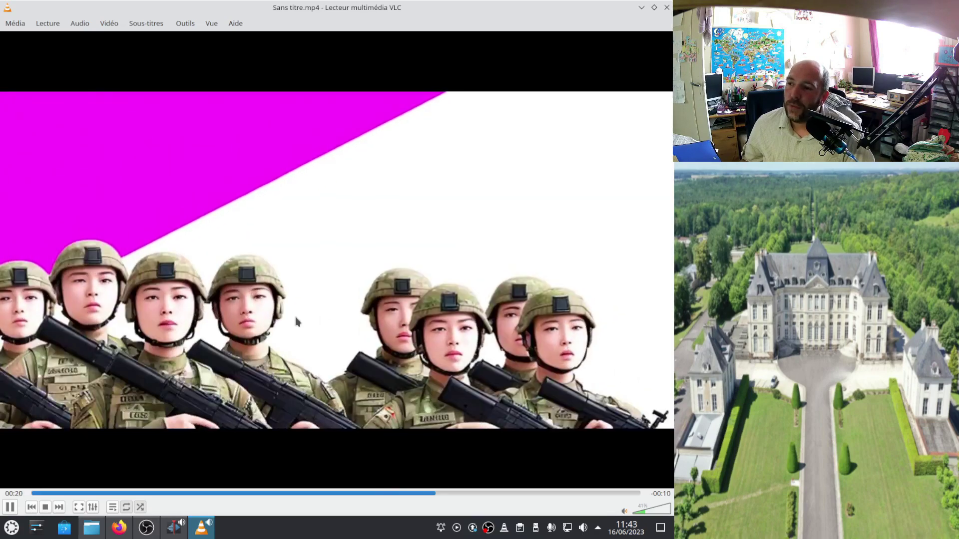
pyautogui.click(288, 494)
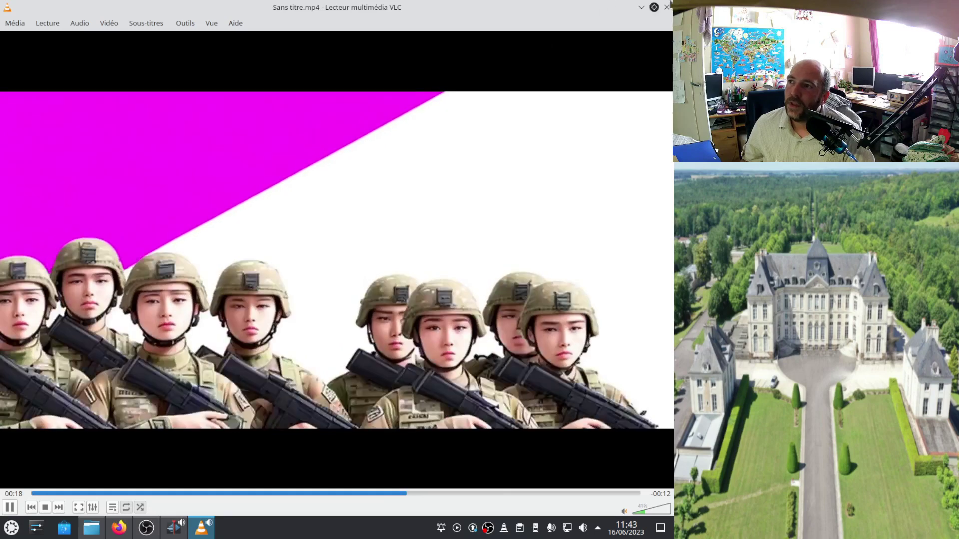
pyautogui.click(666, 7)
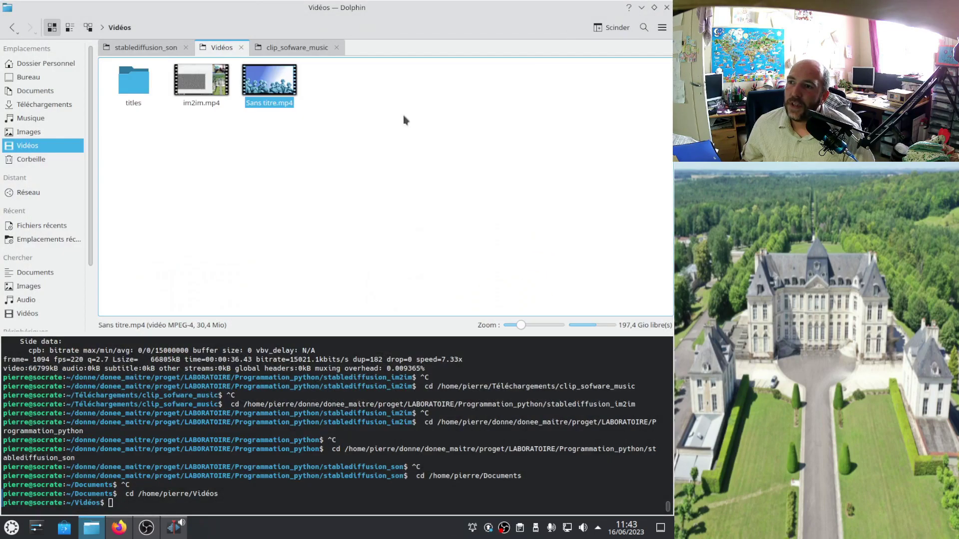